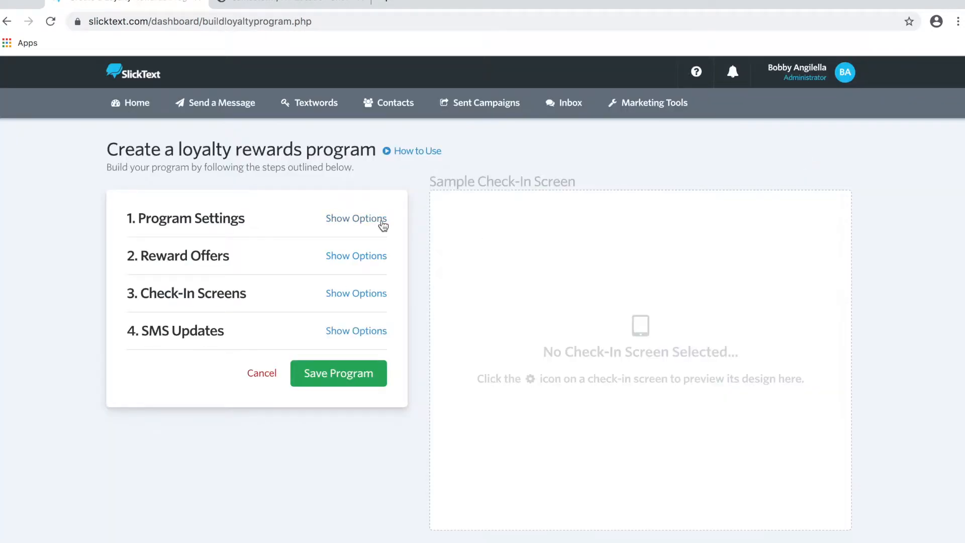
# Describe the program as 'Used for customers to earn rewards in both locations.' and name the business Menchies.
pyautogui.click(379, 221)
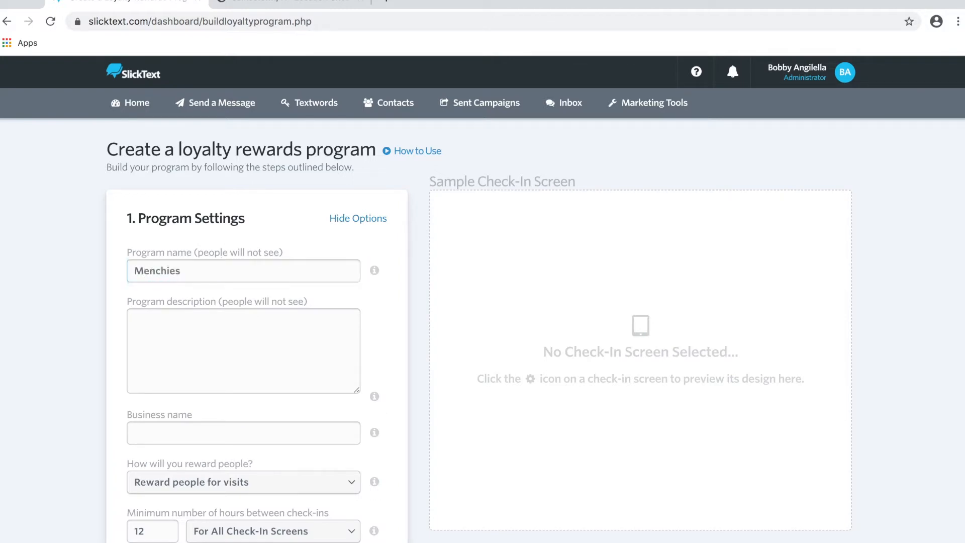
pyautogui.press('Tab')
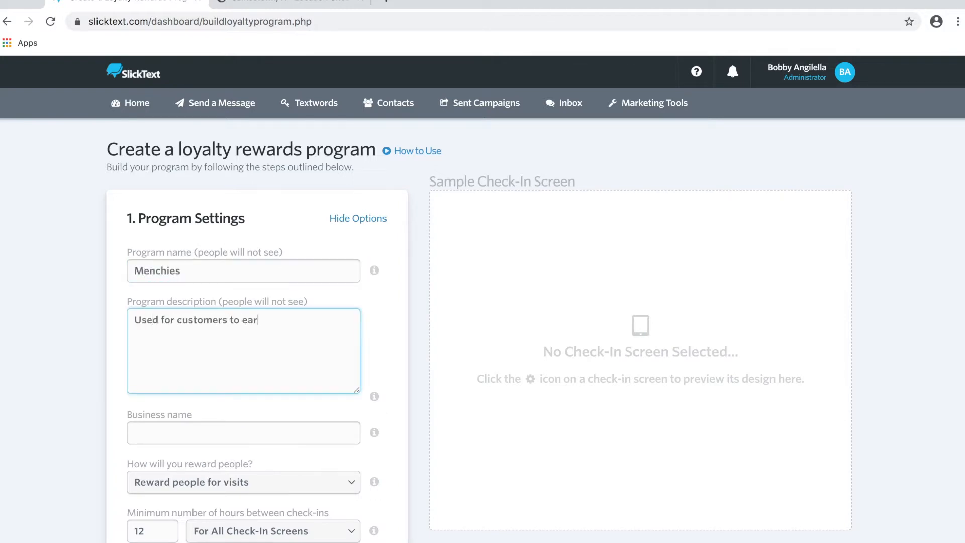
pyautogui.write('Used for customers to earn rewards in both locations.')
pyautogui.press('Tab')
pyautogui.write('Menchie')
pyautogui.scroll(-3, 345, 336)
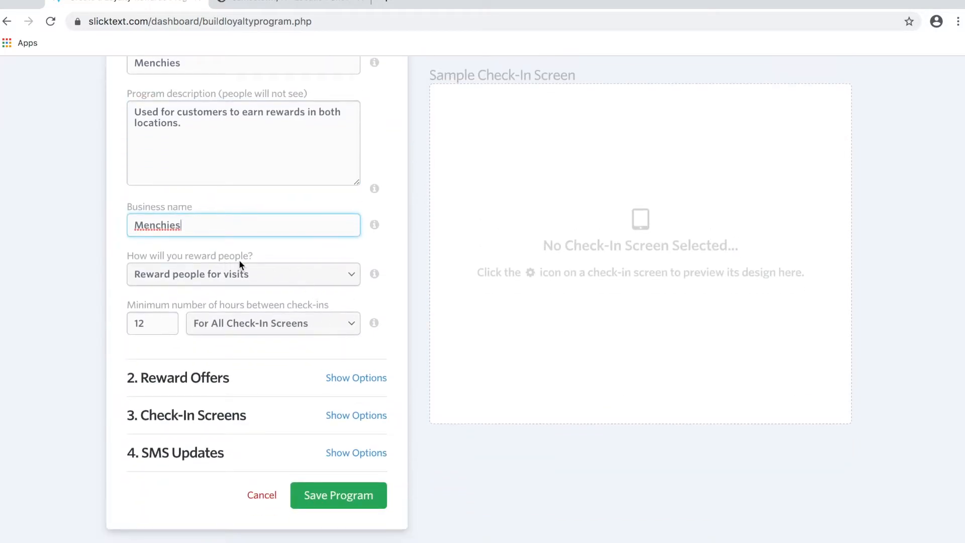
# Keep rewarding people for visits and apply the 12-hour check-in limit per check-in screen.
pyautogui.click(243, 275)
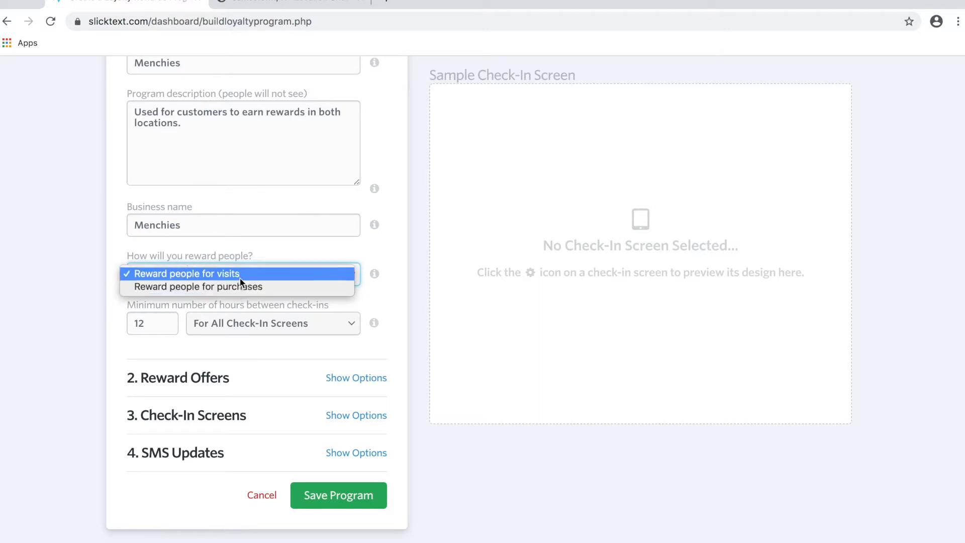
pyautogui.click(239, 276)
pyautogui.scroll(-3, 246, 349)
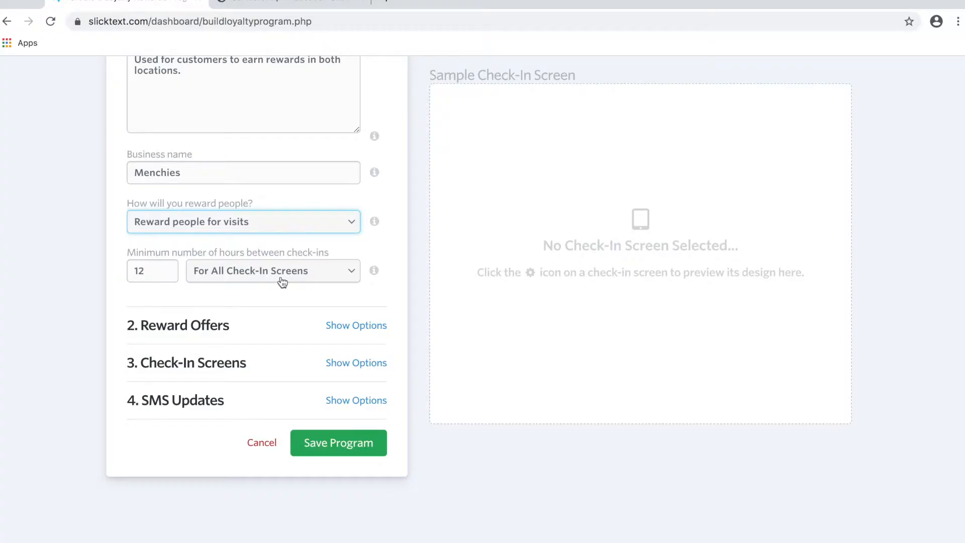
pyautogui.click(283, 280)
pyautogui.click(378, 245)
pyautogui.click(311, 272)
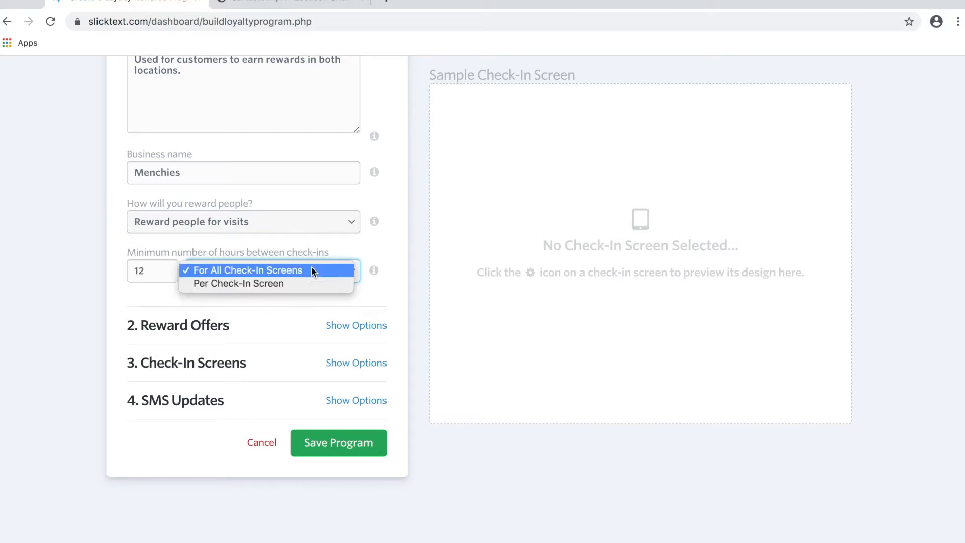
pyautogui.click(302, 282)
pyautogui.click(390, 243)
pyautogui.scroll(-1, 390, 244)
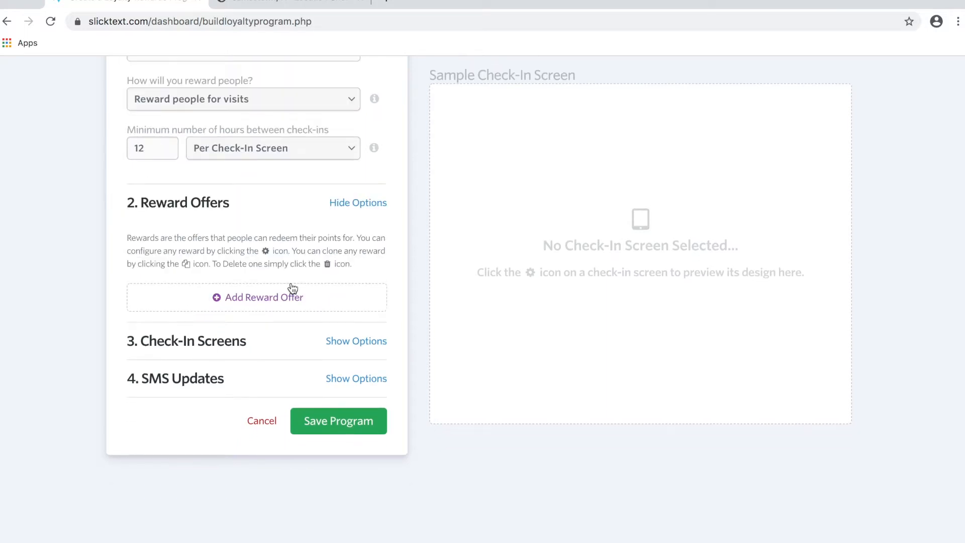
# Add the first reward offer, FREE 16oz costing 1 point.
pyautogui.click(281, 298)
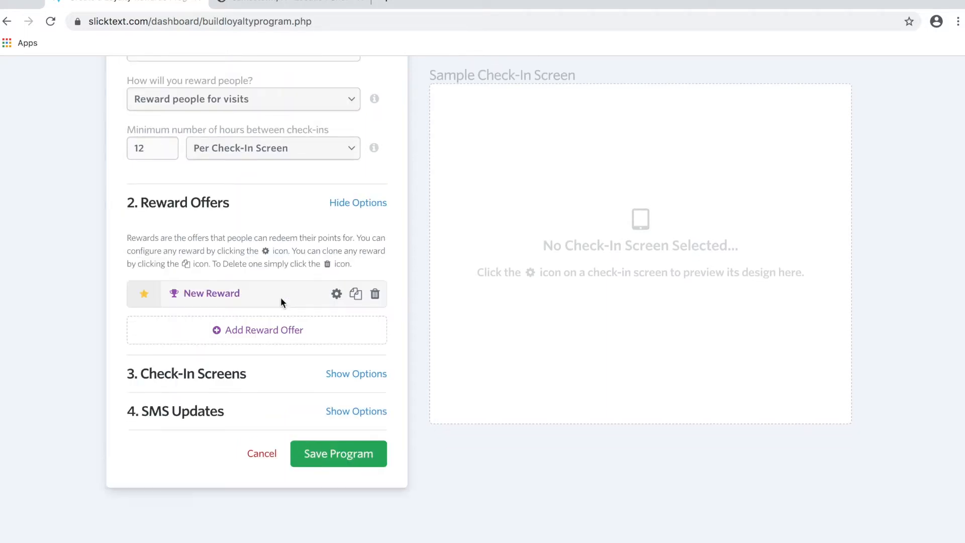
pyautogui.click(336, 295)
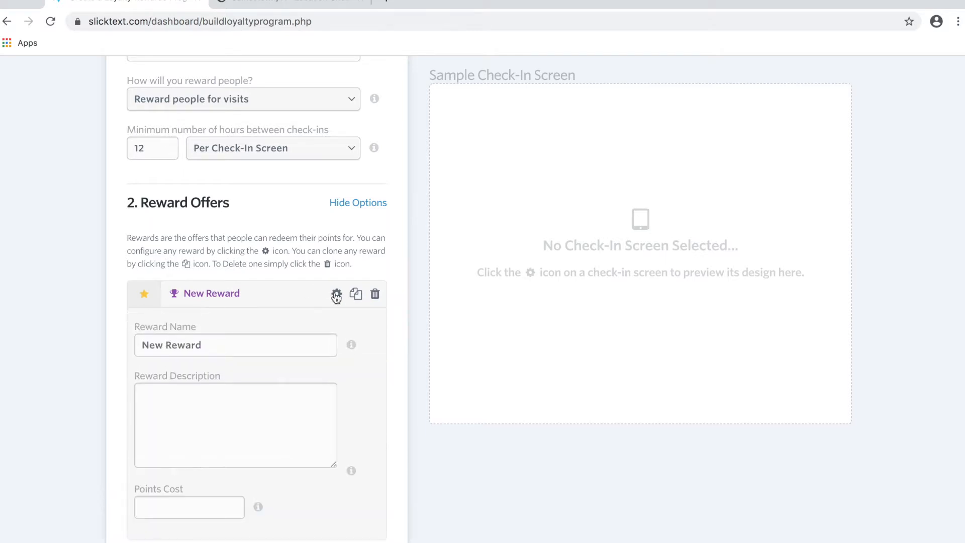
pyautogui.scroll(-3, 233, 352)
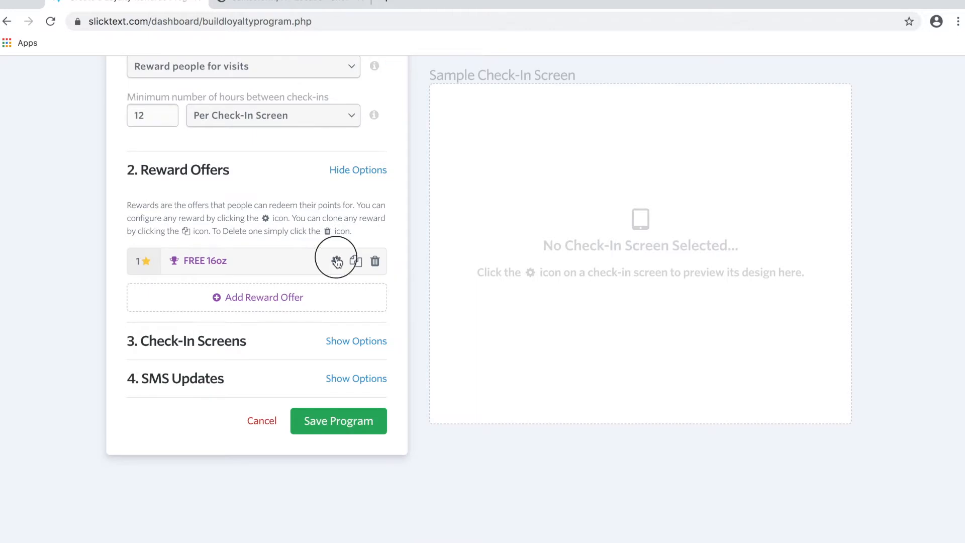
pyautogui.click(336, 261)
pyautogui.click(337, 155)
# Duplicate it into a FREE 24oz reward costing 3 points.
pyautogui.click(356, 261)
pyautogui.click(337, 261)
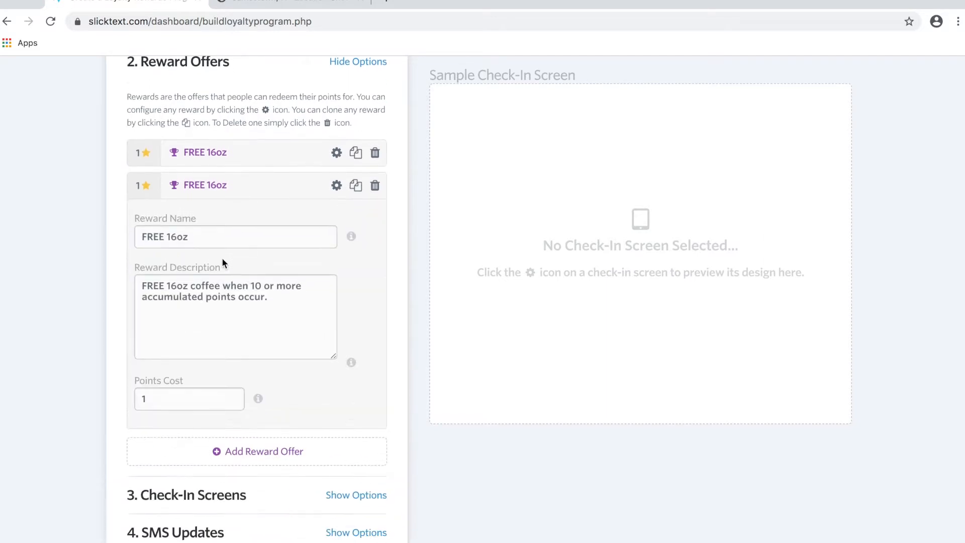
pyautogui.click(176, 238)
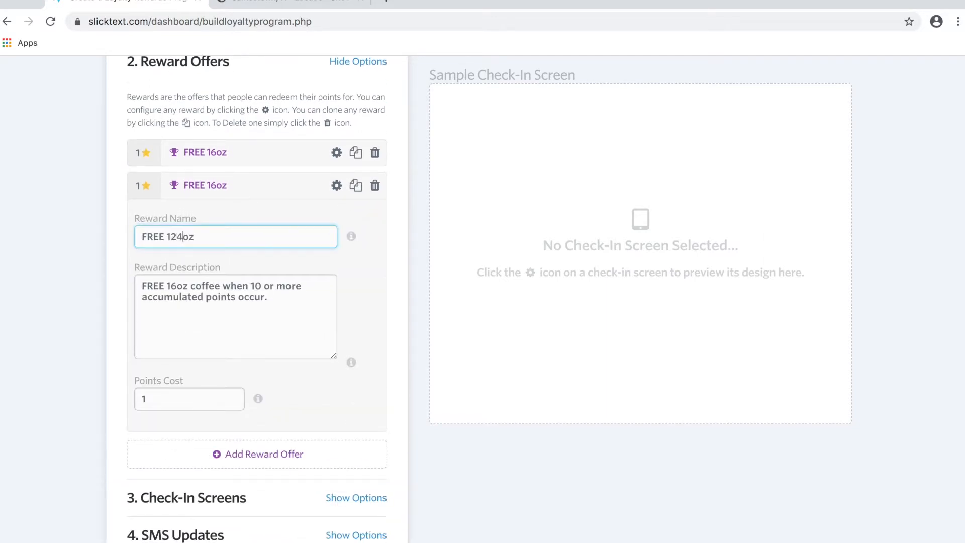
pyautogui.moveTo(156, 399); pyautogui.dragTo(128, 405)
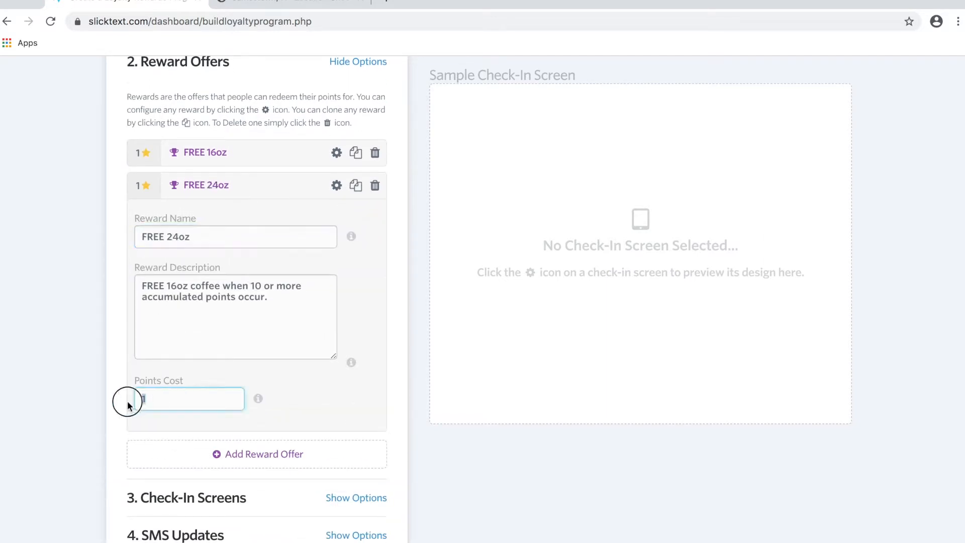
pyautogui.write('3')
pyautogui.click(336, 186)
# Duplicate again into a FREE 32oz reward costing 6 points.
pyautogui.click(355, 262)
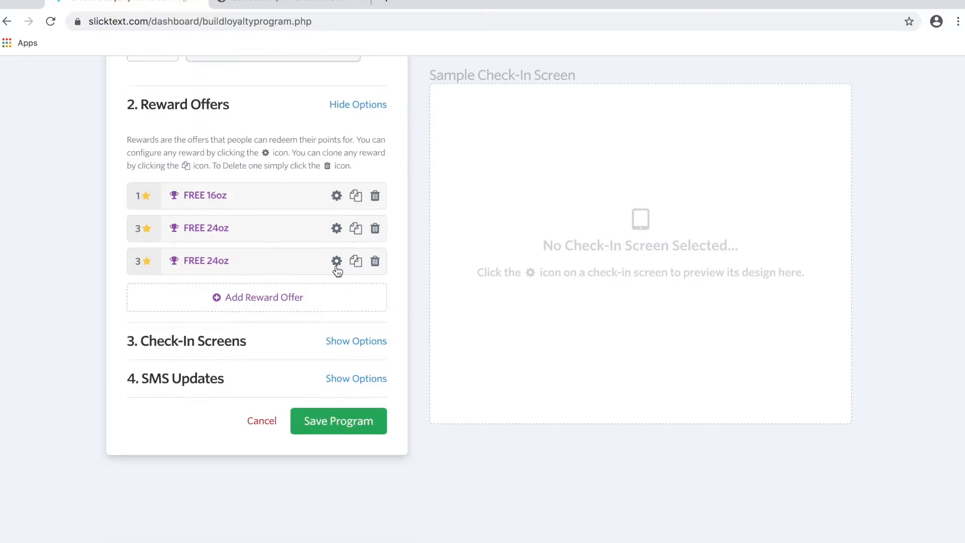
pyautogui.click(337, 262)
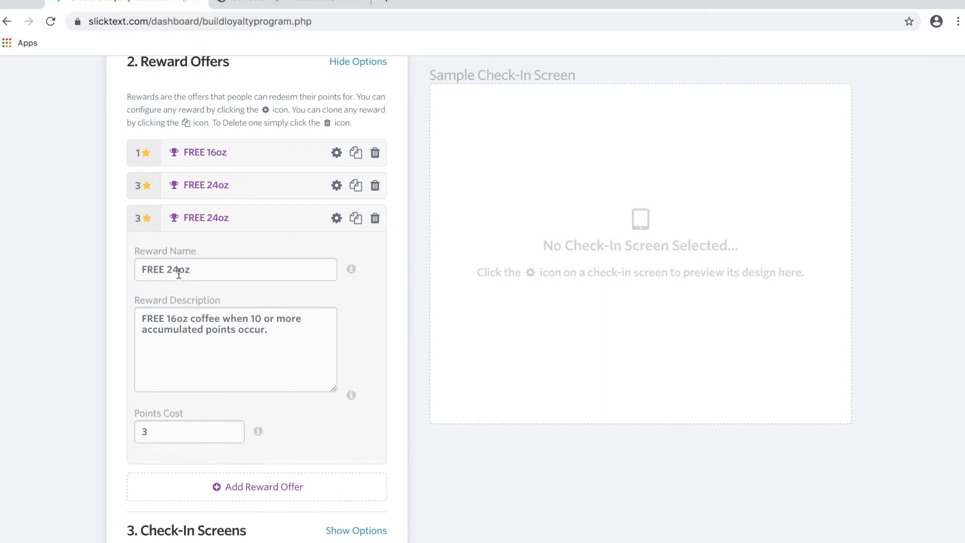
pyautogui.write('3')
pyautogui.click(162, 438)
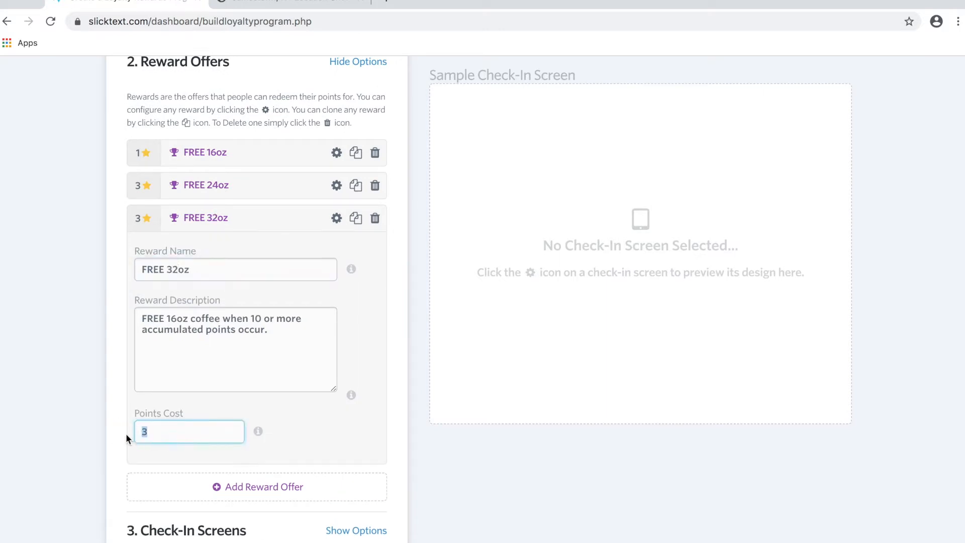
pyautogui.write('6')
pyautogui.click(337, 217)
pyautogui.click(363, 107)
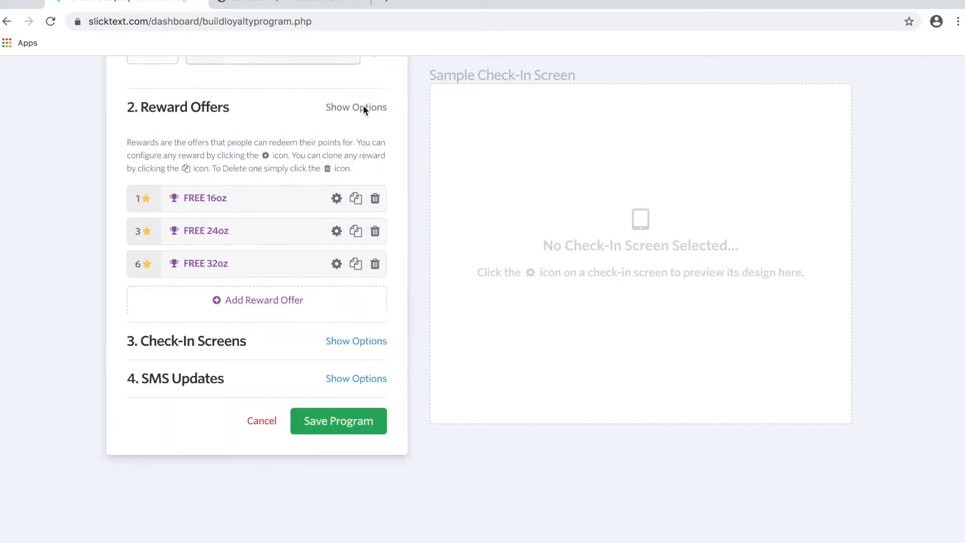
# Collapse Program Settings and expand the Check-In Screens section.
pyautogui.scroll(4, 375, 185)
pyautogui.click(374, 151)
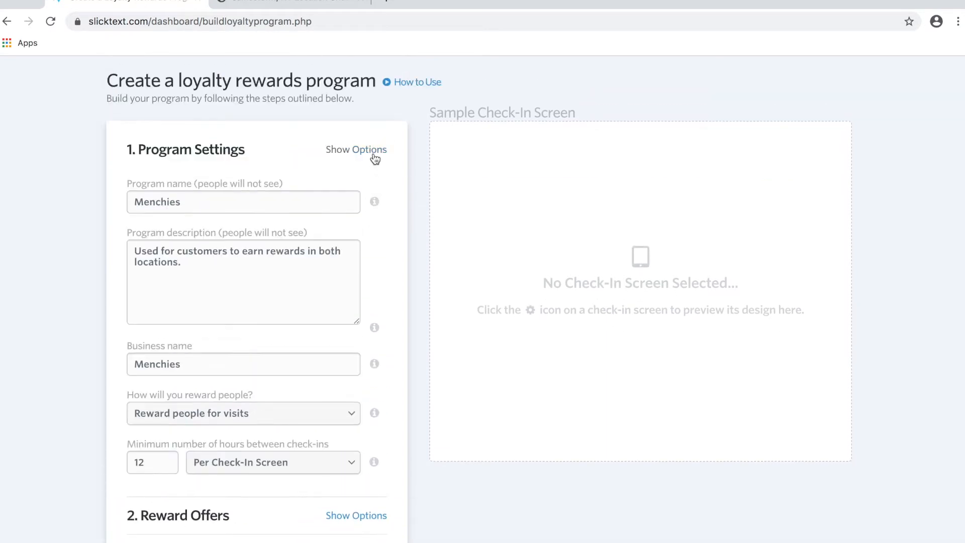
pyautogui.click(347, 201)
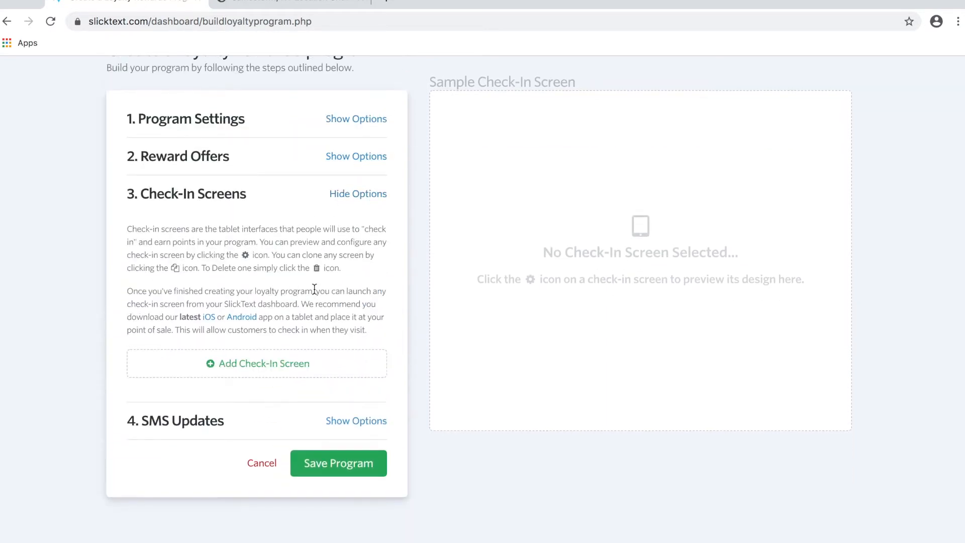
pyautogui.scroll(-2, 315, 294)
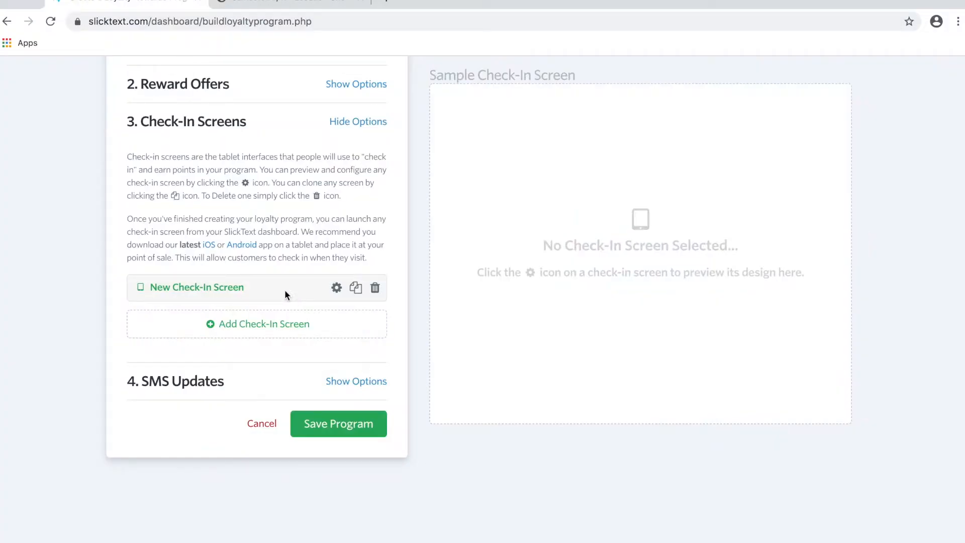
pyautogui.click(336, 289)
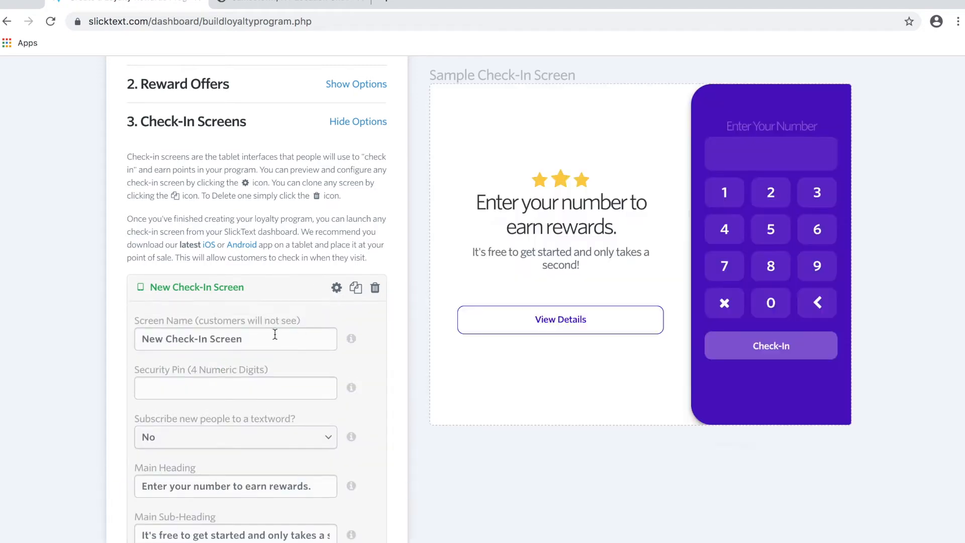
pyautogui.tripleClick(256, 340)
pyautogui.write('JAmest')
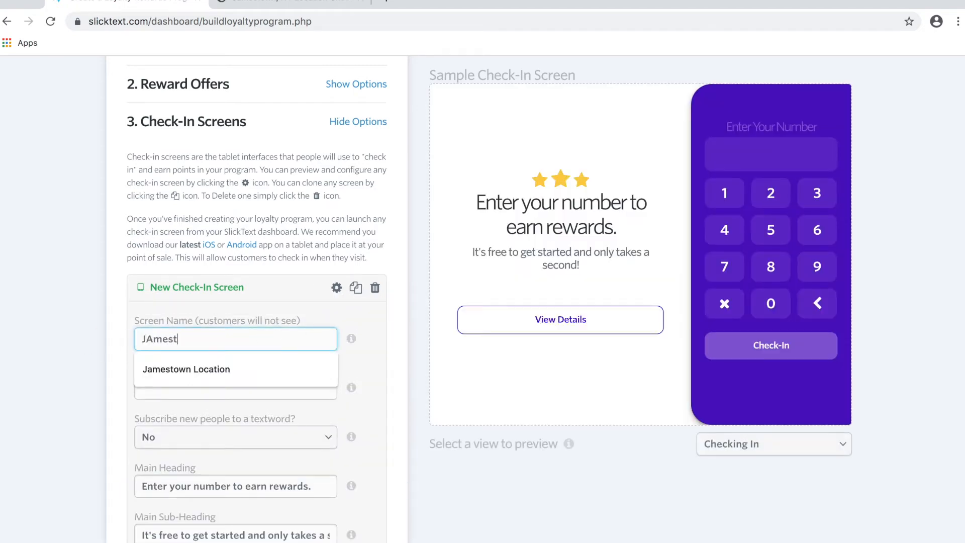
pyautogui.click(151, 370)
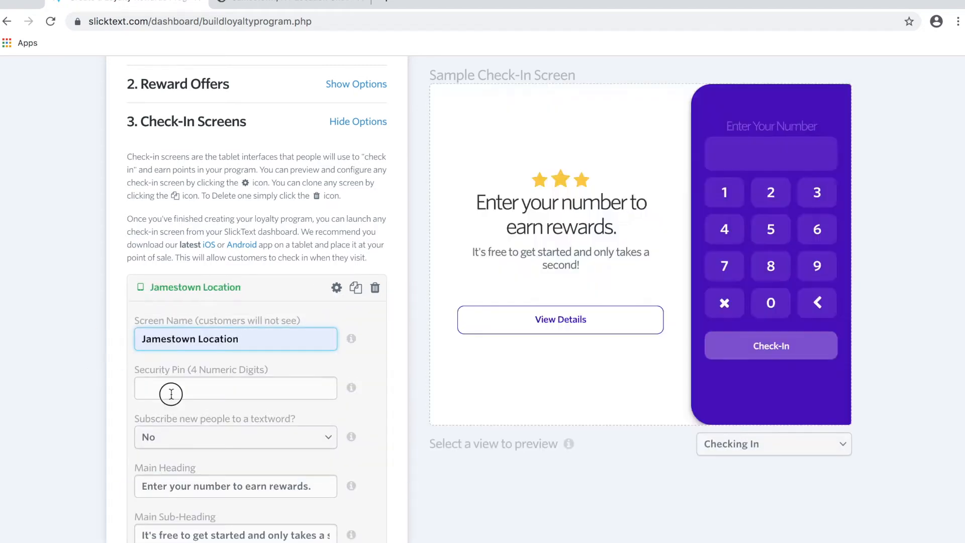
pyautogui.click(171, 393)
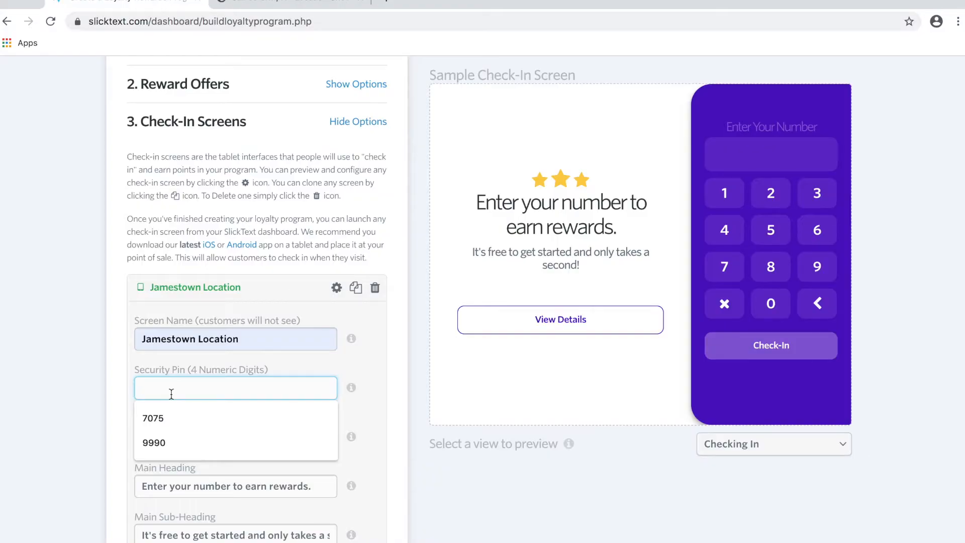
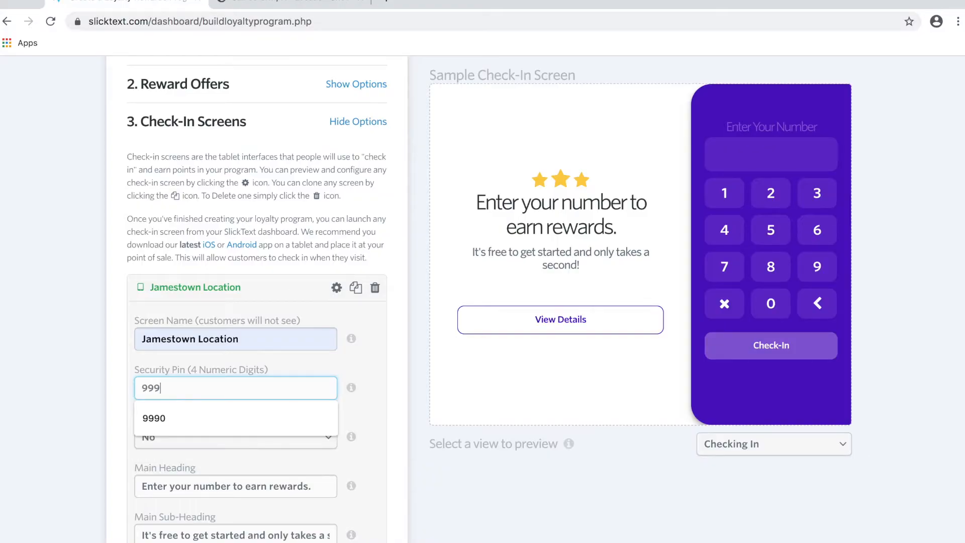
pyautogui.scroll(-3, 215, 411)
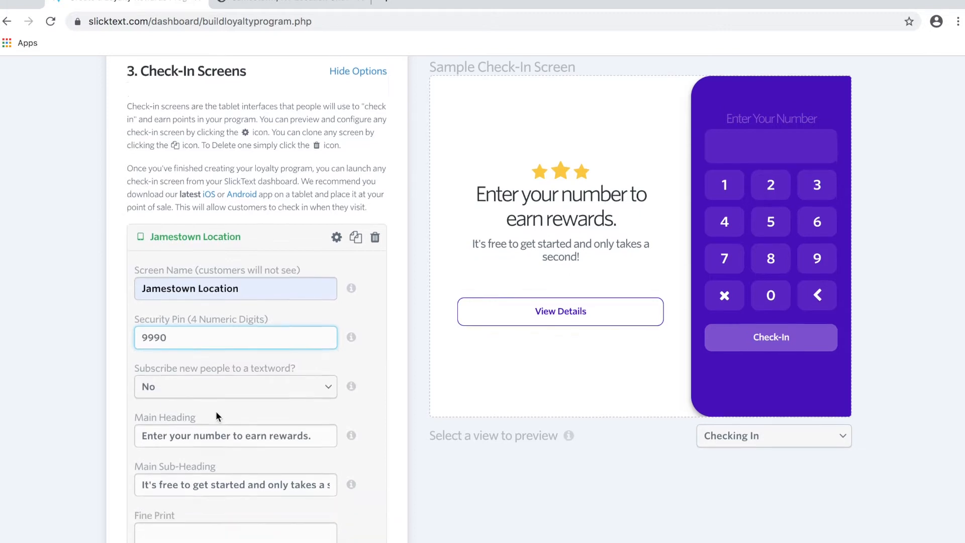
# Subscribe new Jamestown check-in members to the menchies textword.
pyautogui.click(266, 337)
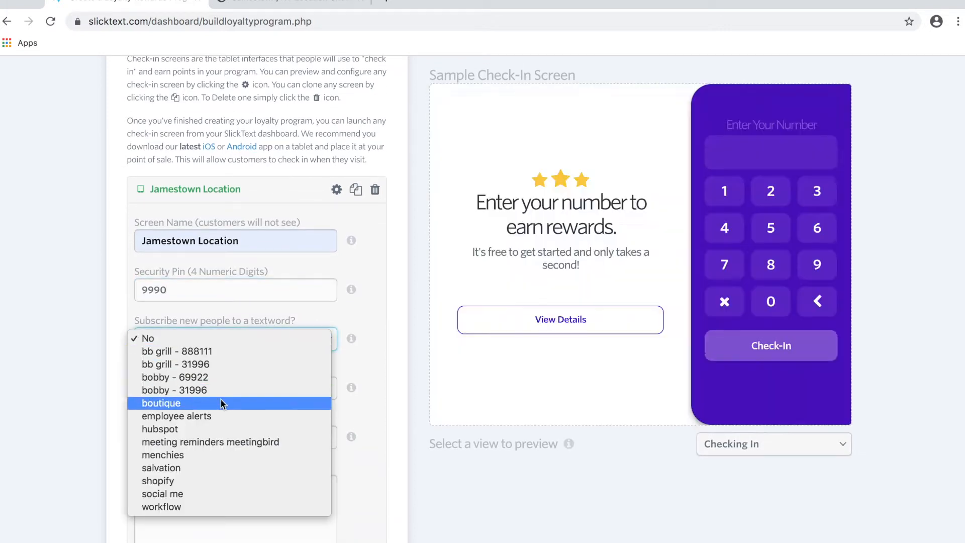
pyautogui.click(192, 457)
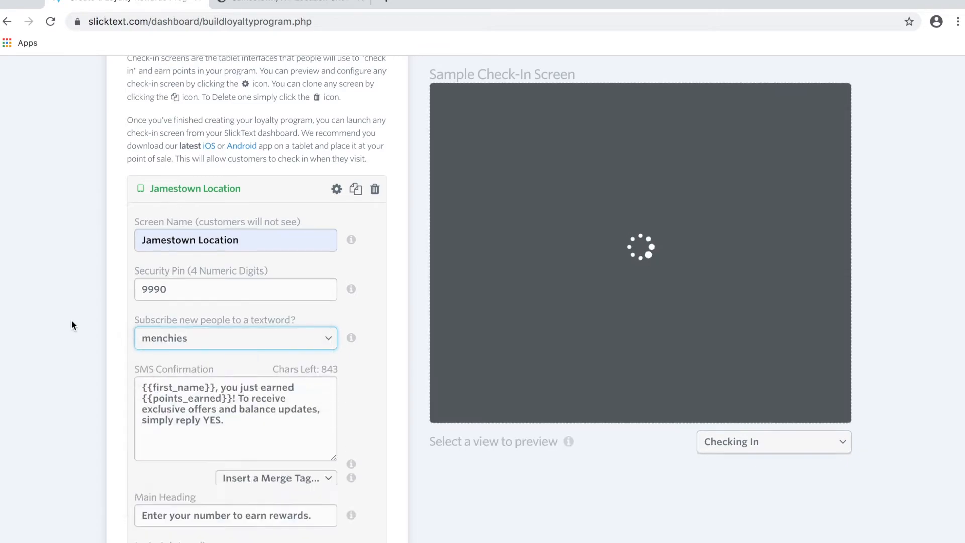
pyautogui.scroll(-3, 72, 319)
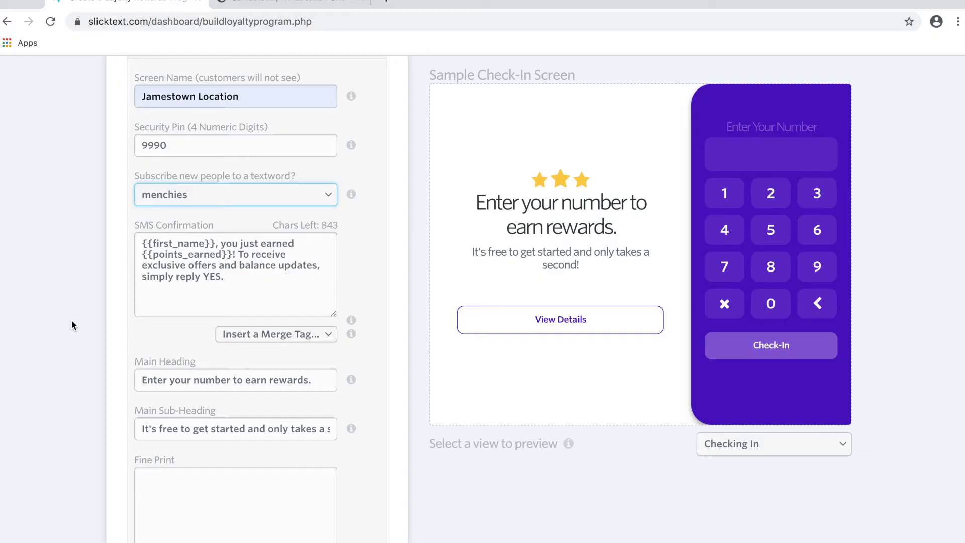
# Edit the SMS confirmation, heading and fine print: 2 FREE oz, 1 point, Jamestown/Erie only.
pyautogui.click(241, 280)
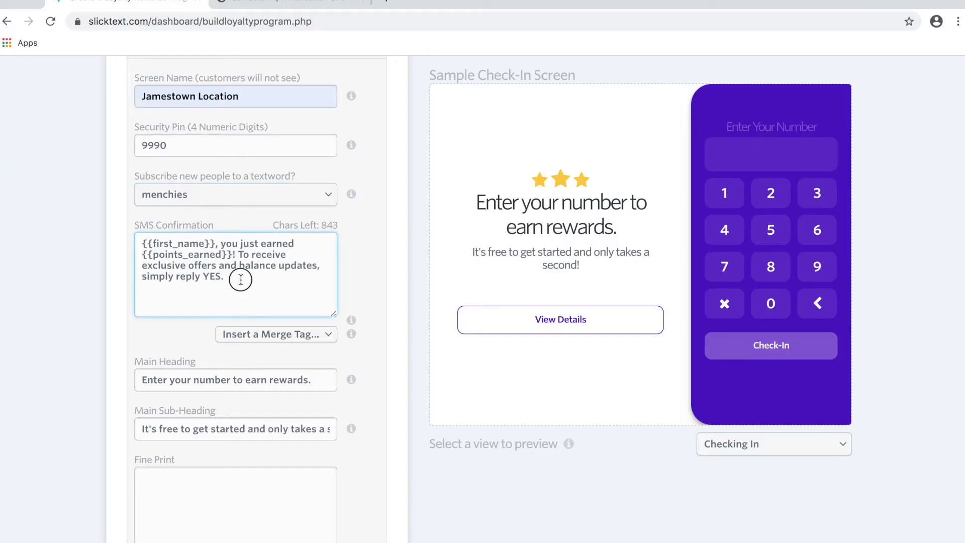
pyautogui.moveTo(240, 279); pyautogui.dragTo(143, 244)
pyautogui.scroll(-1, 274, 274)
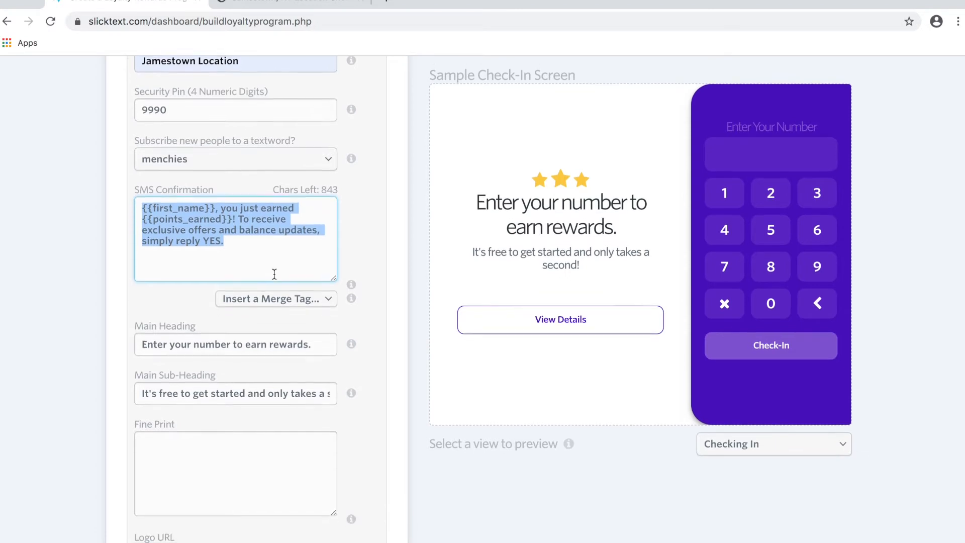
pyautogui.click(209, 206)
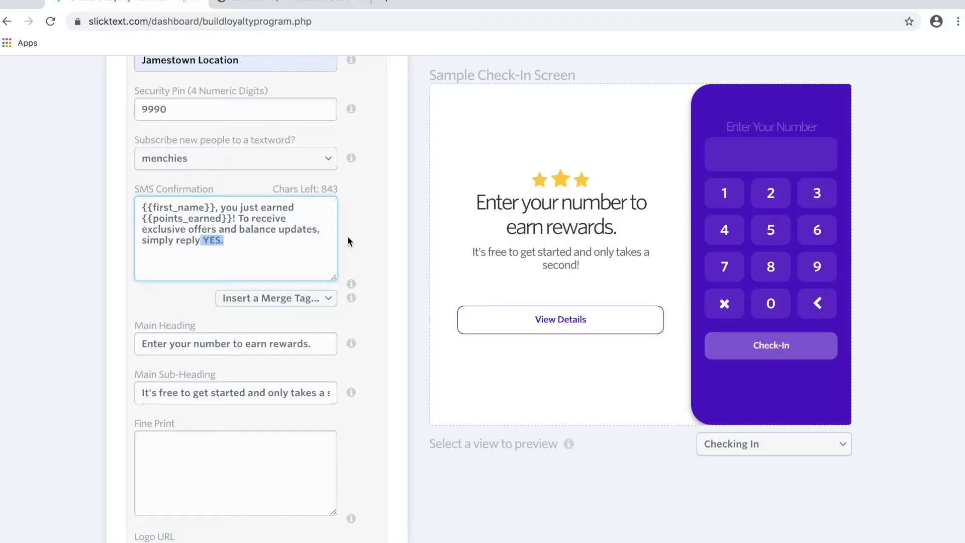
pyautogui.scroll(-1, 348, 236)
pyautogui.scroll(-3, 348, 236)
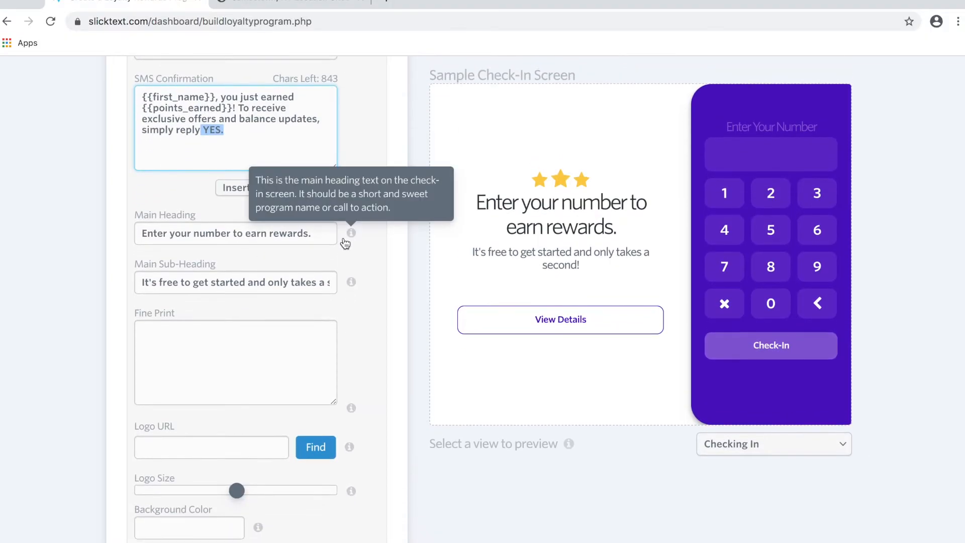
pyautogui.tripleClick(206, 231)
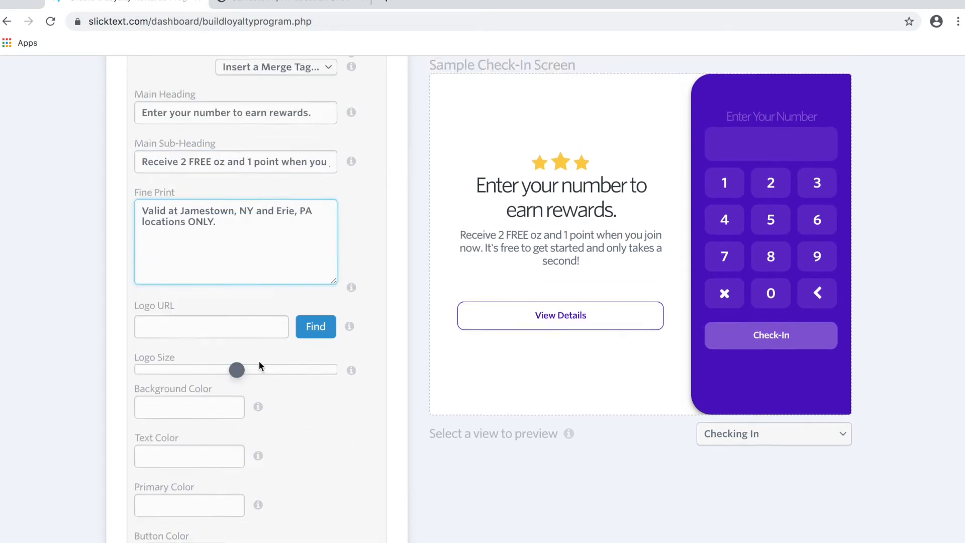
pyautogui.scroll(-3, 258, 362)
pyautogui.click(355, 400)
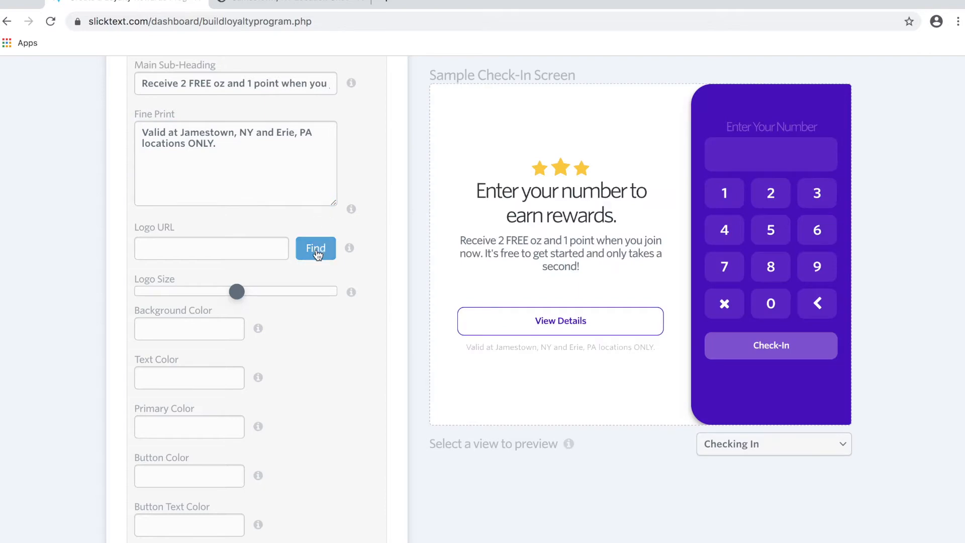
# Upload the Menchie's logo image to the Jamestown check-in screen.
pyautogui.click(316, 249)
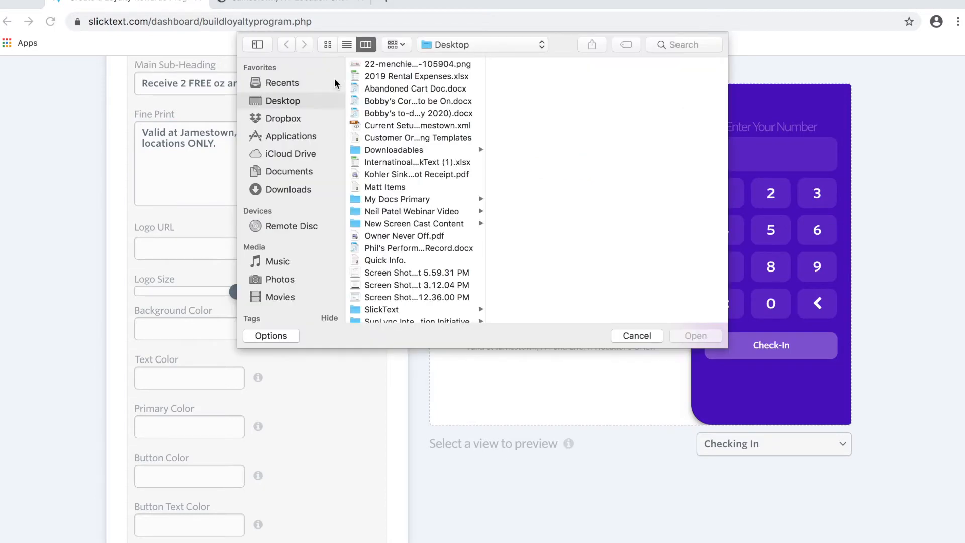
pyautogui.click(397, 64)
pyautogui.click(695, 335)
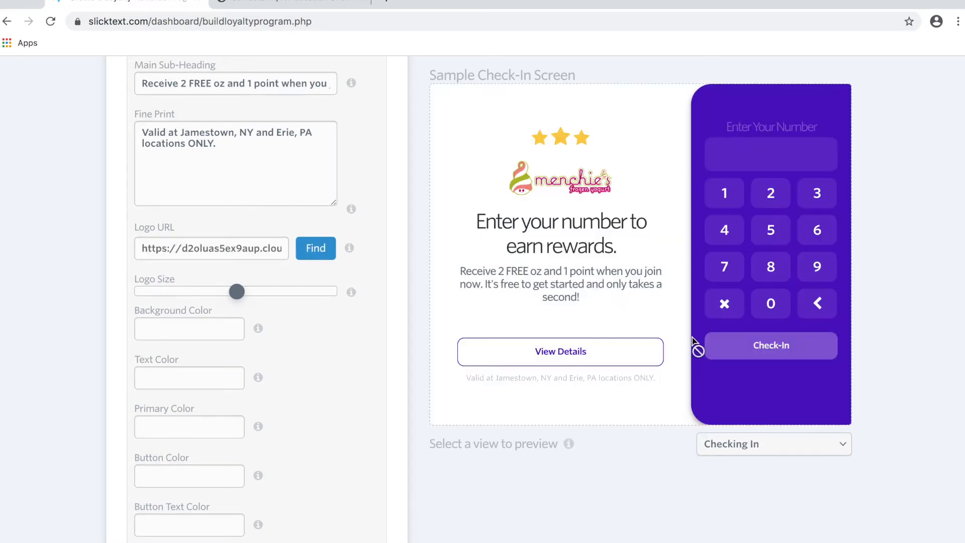
# Enlarge the logo and set colours: text 5c1e5c, primary f23dff, button 9b00ba.
pyautogui.scroll(-3, 164, 205)
pyautogui.moveTo(236, 176); pyautogui.dragTo(260, 175)
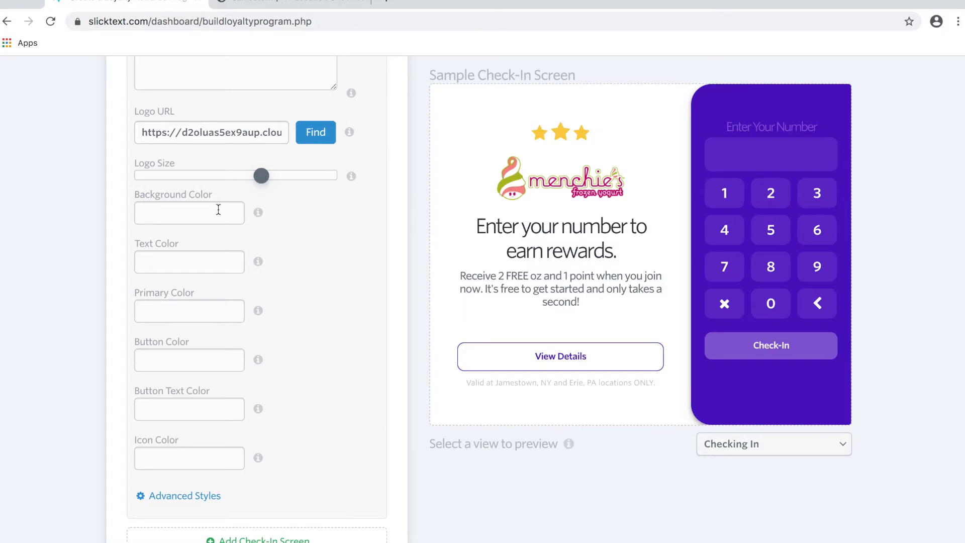
pyautogui.click(217, 210)
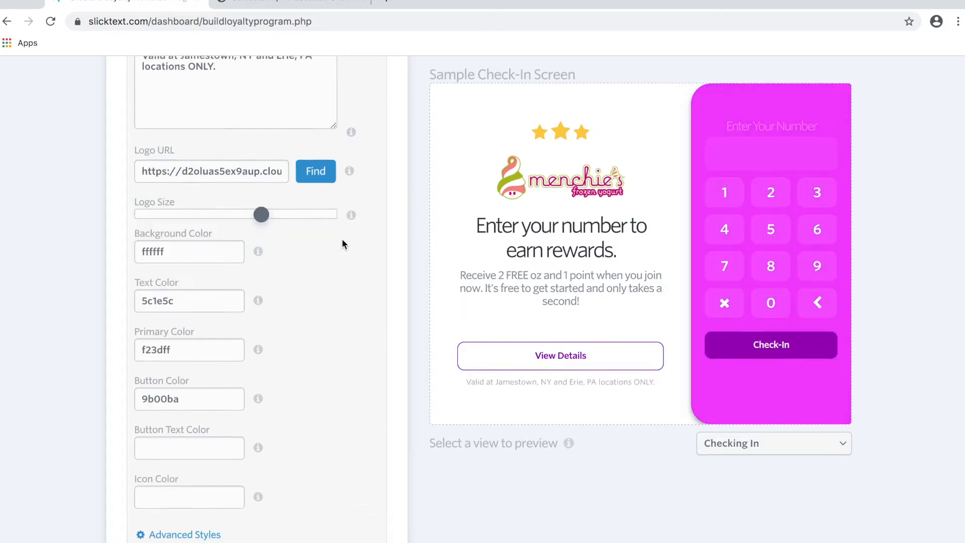
pyautogui.scroll(-2, 342, 239)
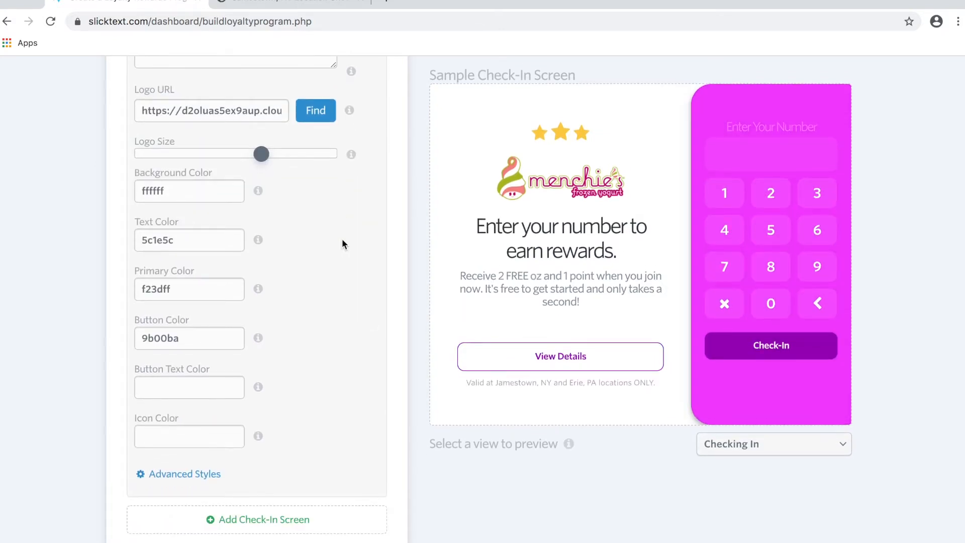
pyautogui.scroll(-5, 297, 236)
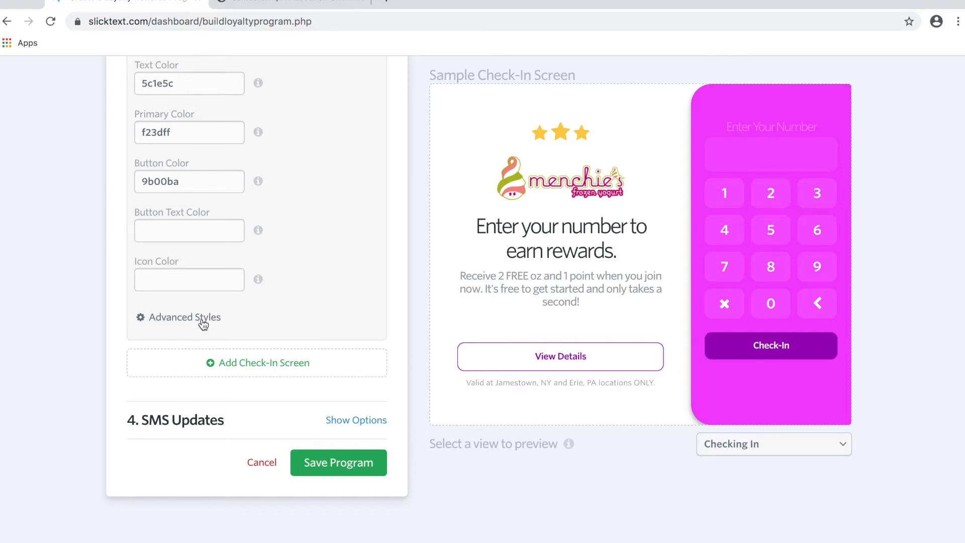
pyautogui.click(203, 317)
pyautogui.scroll(-2, 215, 426)
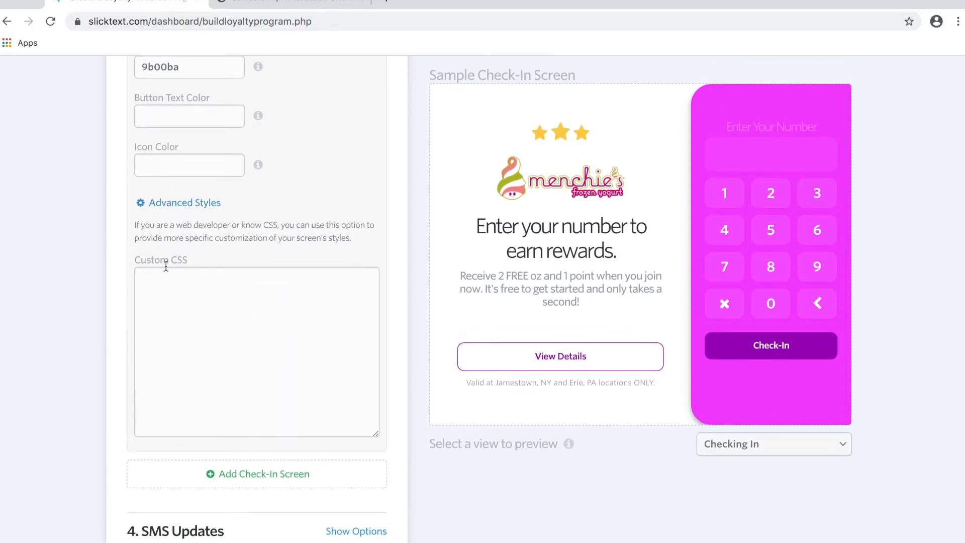
pyautogui.click(191, 206)
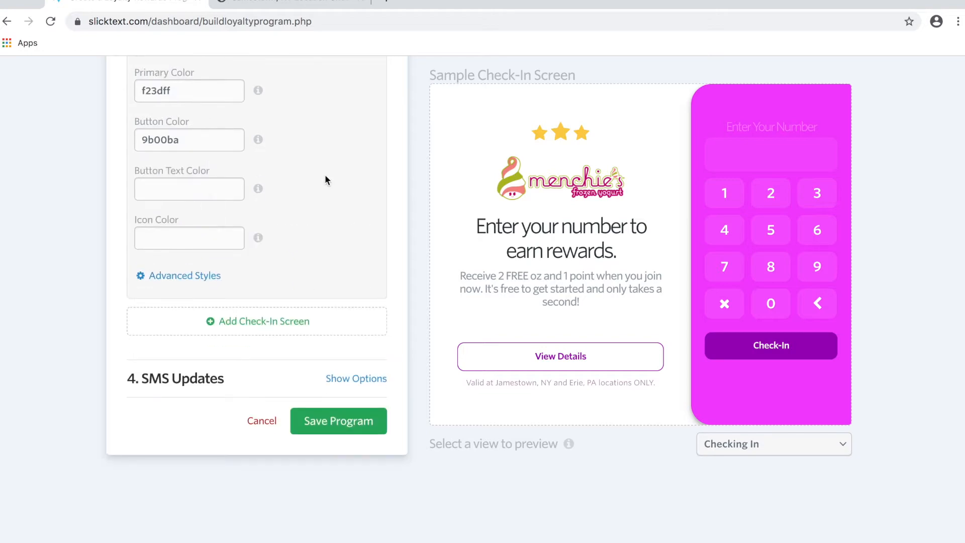
pyautogui.scroll(10, 403, 197)
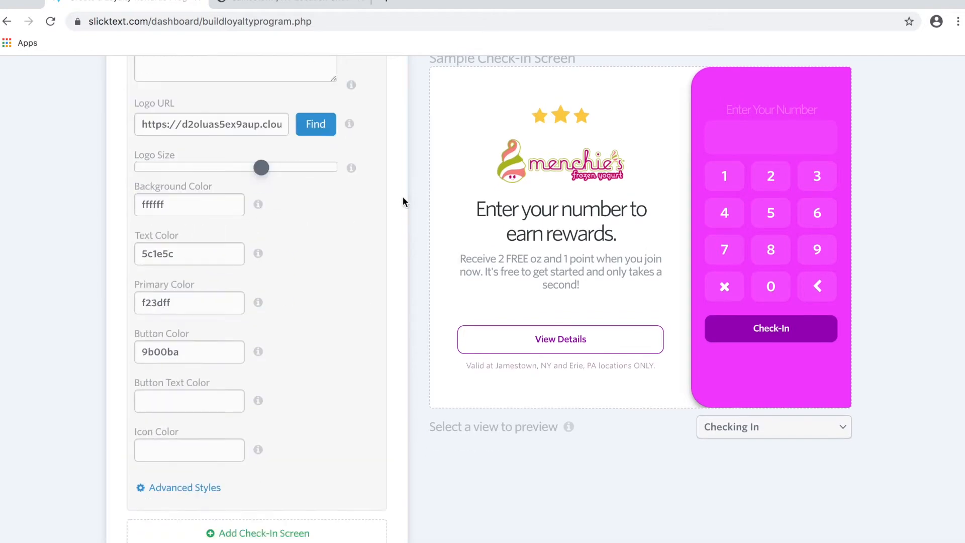
pyautogui.scroll(3, 337, 102)
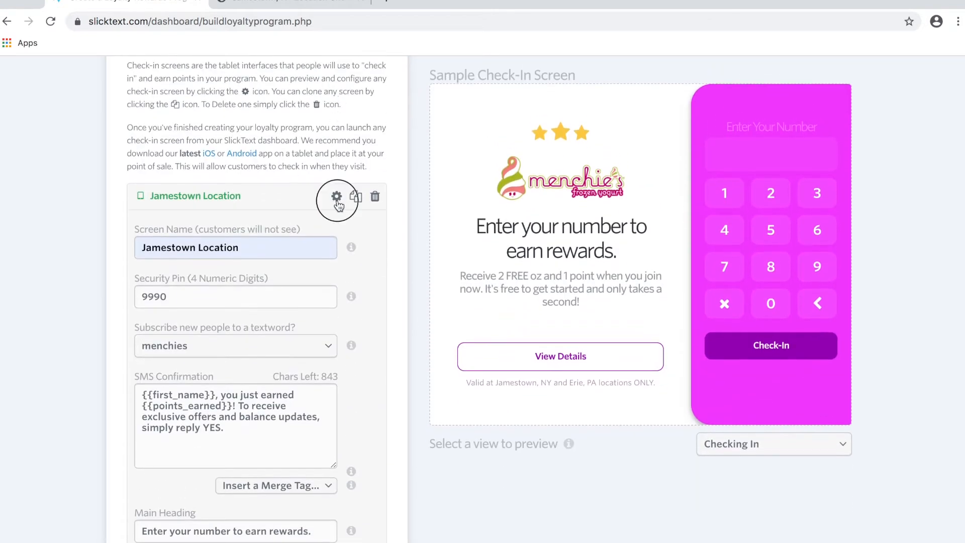
# Clone the Jamestown screen and rename the copy Buffalo Location.
pyautogui.click(337, 198)
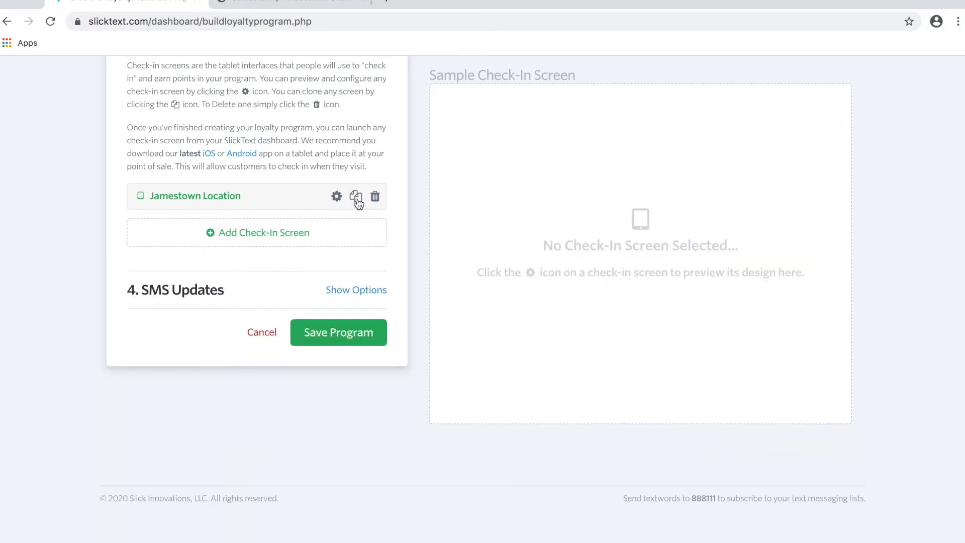
pyautogui.click(356, 197)
pyautogui.click(337, 229)
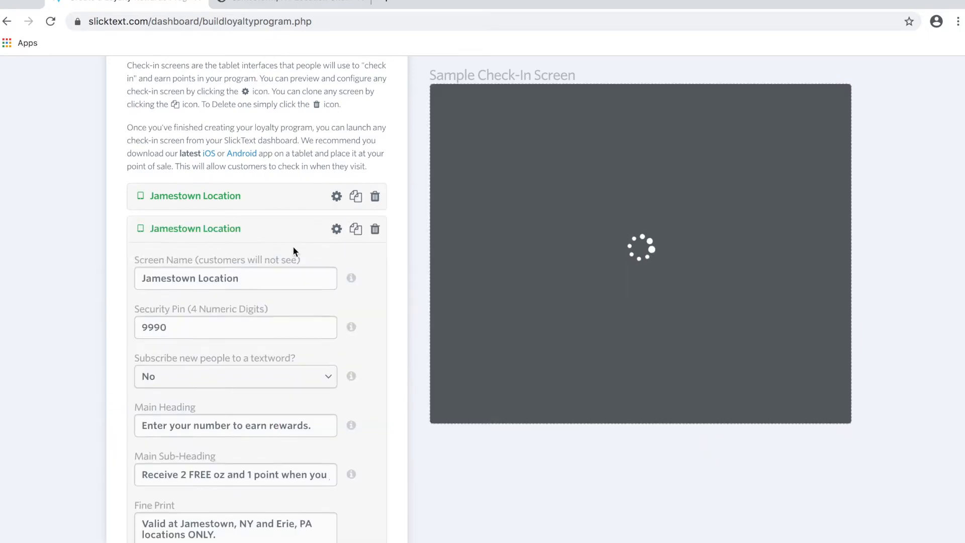
pyautogui.doubleClick(196, 280)
pyautogui.write('Biuffalo')
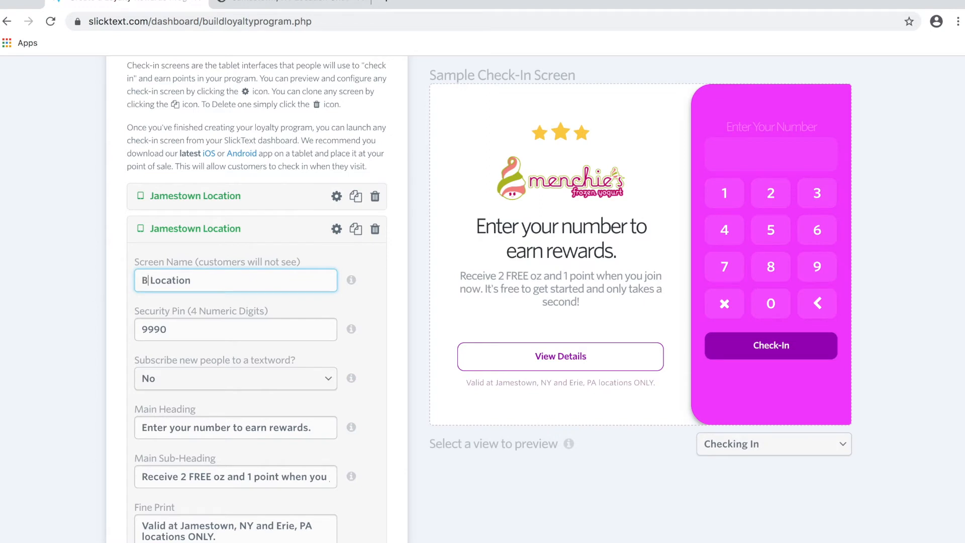
pyautogui.press('Left')
pyautogui.press('Left')
pyautogui.press('Left')
pyautogui.press('Left')
pyautogui.press('Left')
pyautogui.press('Left')
pyautogui.press('BackSpace')
pyautogui.scroll(-5, 113, 304)
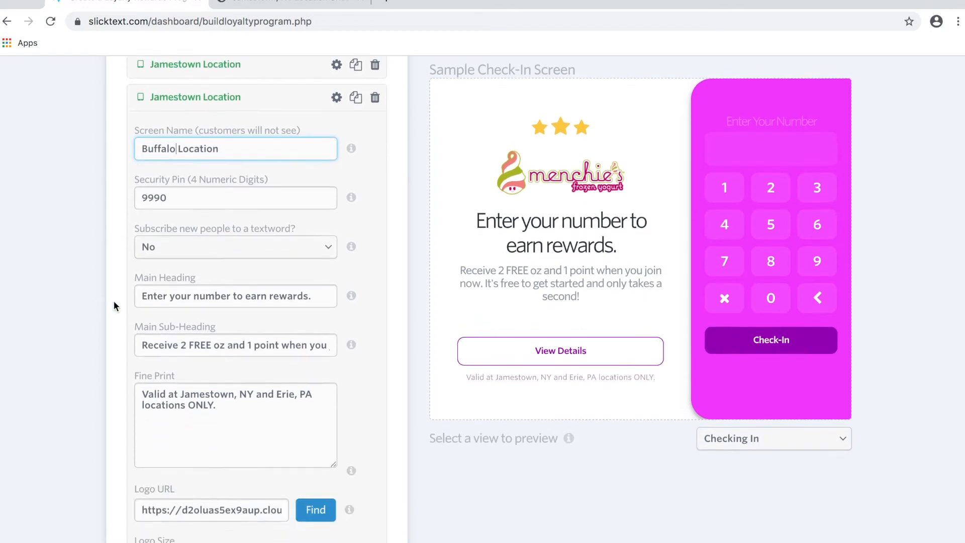
# Set Buffalo Location's textword for new sign-ups to menchies.
pyautogui.click(203, 211)
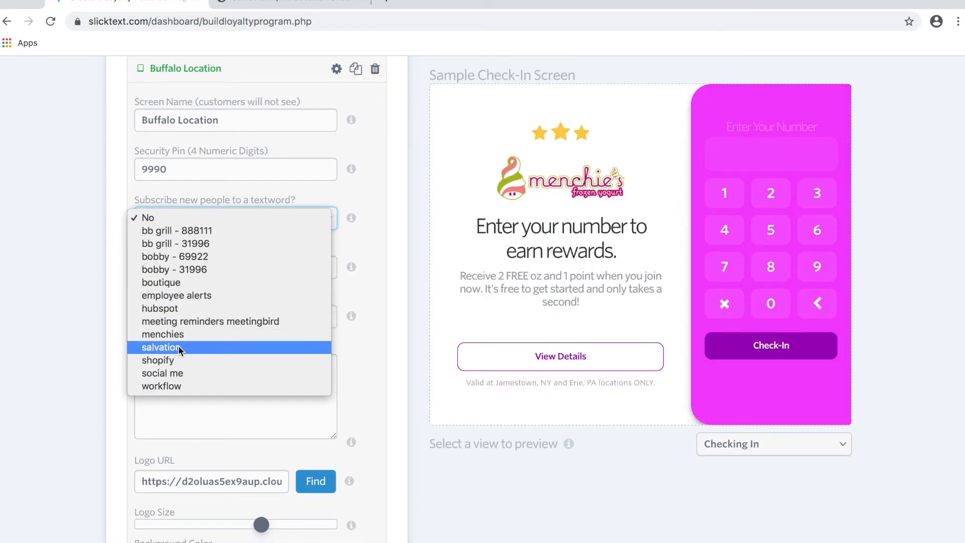
pyautogui.click(180, 335)
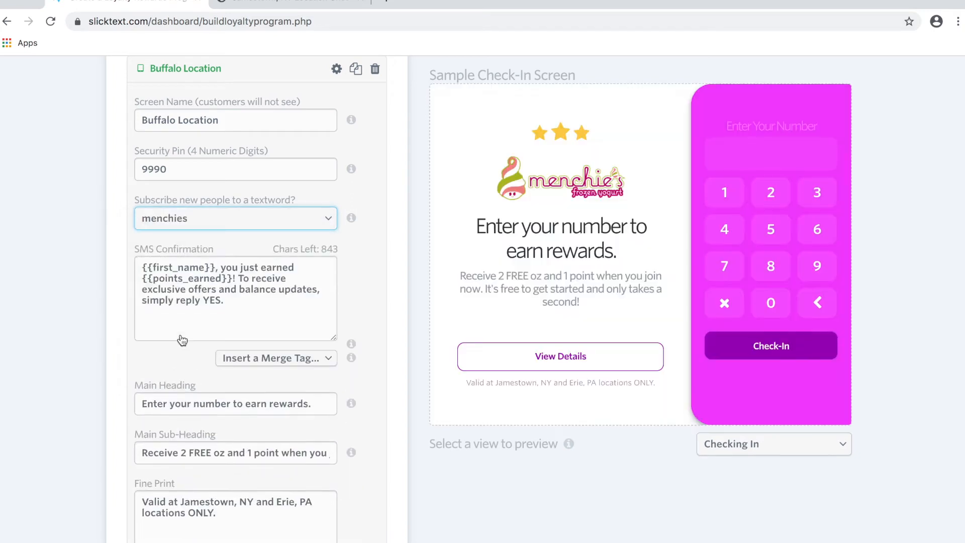
pyautogui.click(356, 287)
pyautogui.scroll(-5, 356, 286)
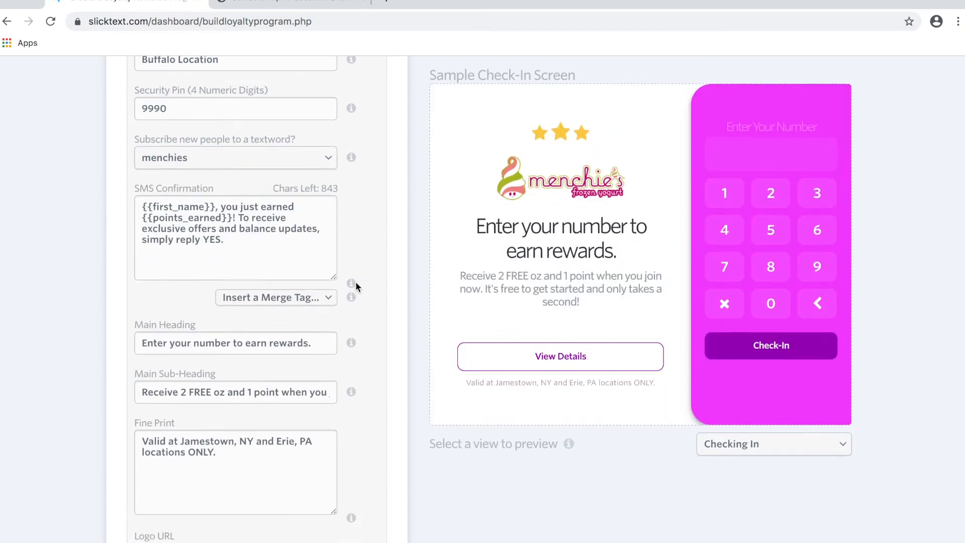
pyautogui.scroll(-10, 355, 286)
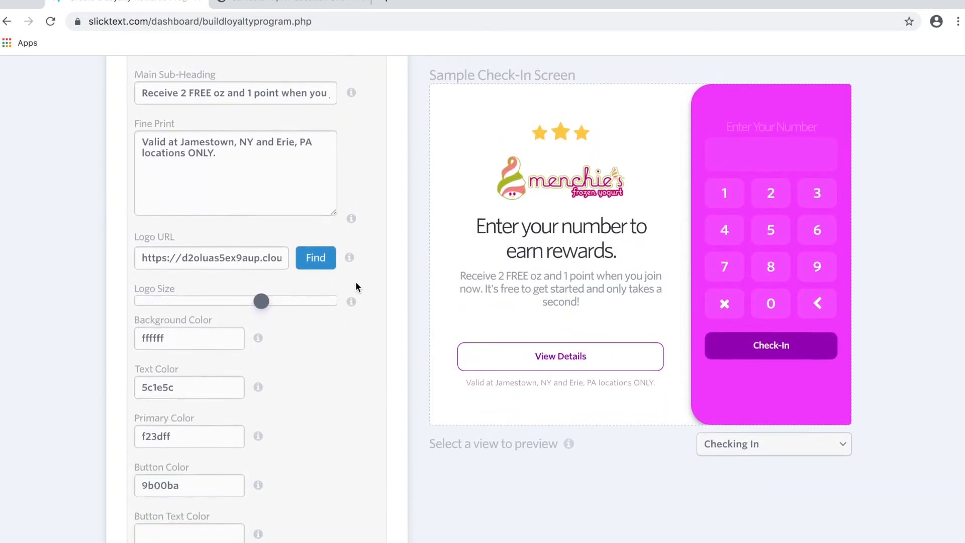
pyautogui.scroll(-2, 355, 287)
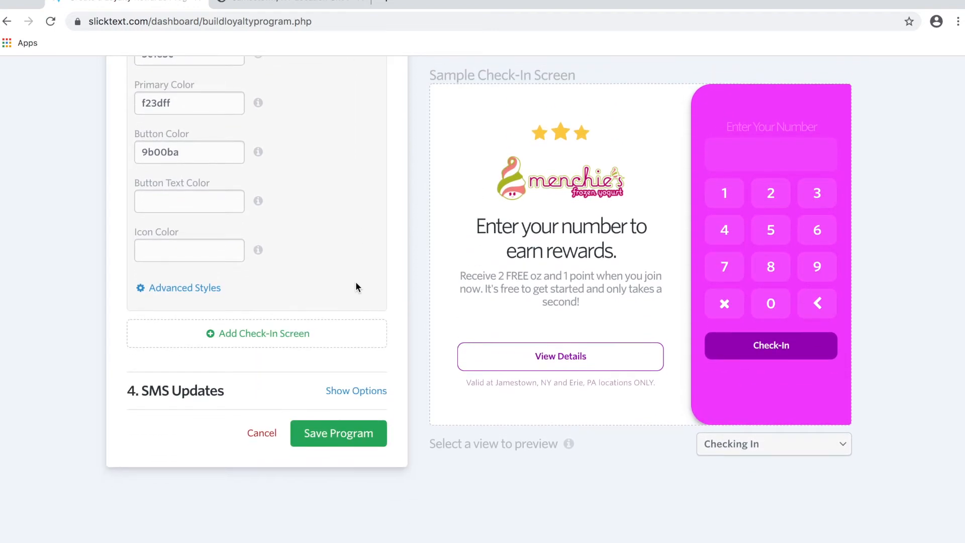
pyautogui.scroll(8, 355, 287)
pyautogui.scroll(8, 356, 287)
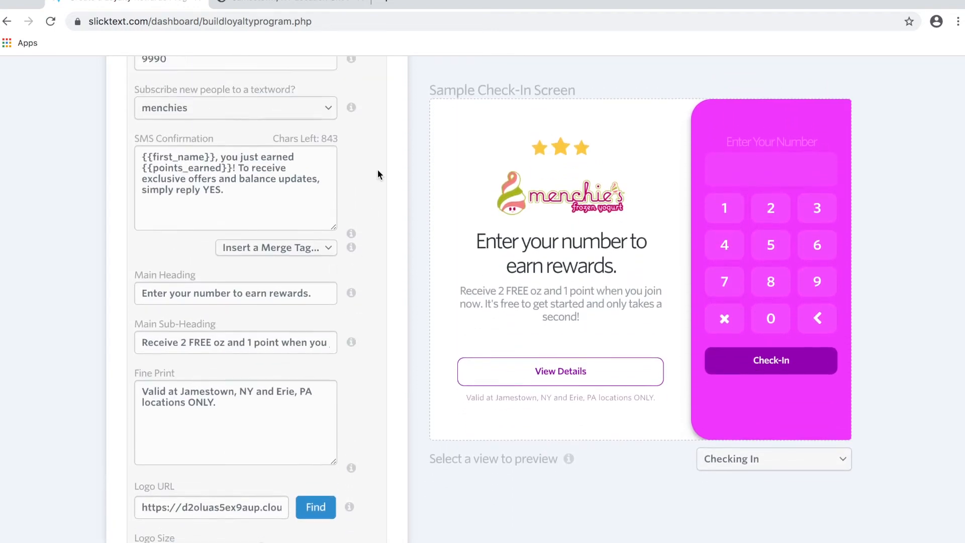
pyautogui.click(337, 112)
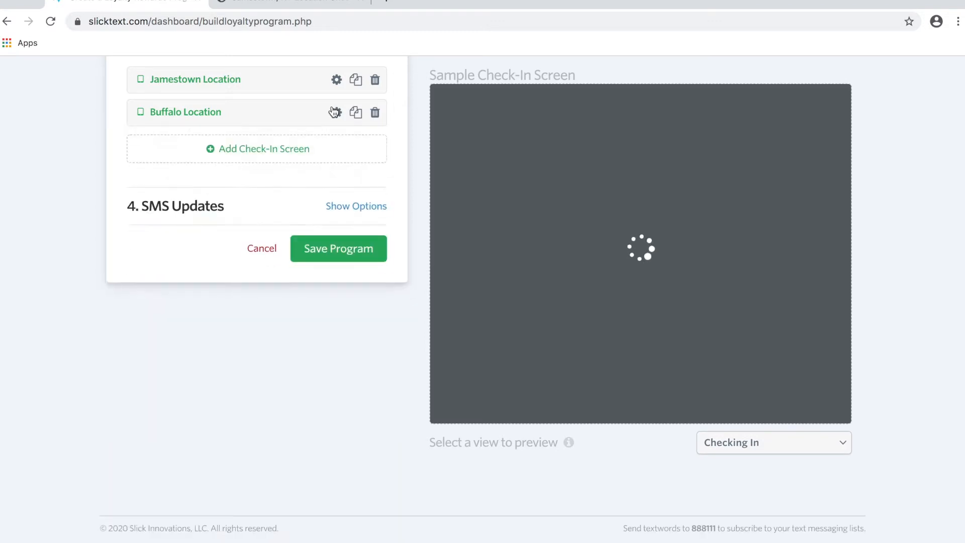
# Review the SMS Updates points messages and save the loyalty program.
pyautogui.click(337, 207)
pyautogui.scroll(-3, 275, 216)
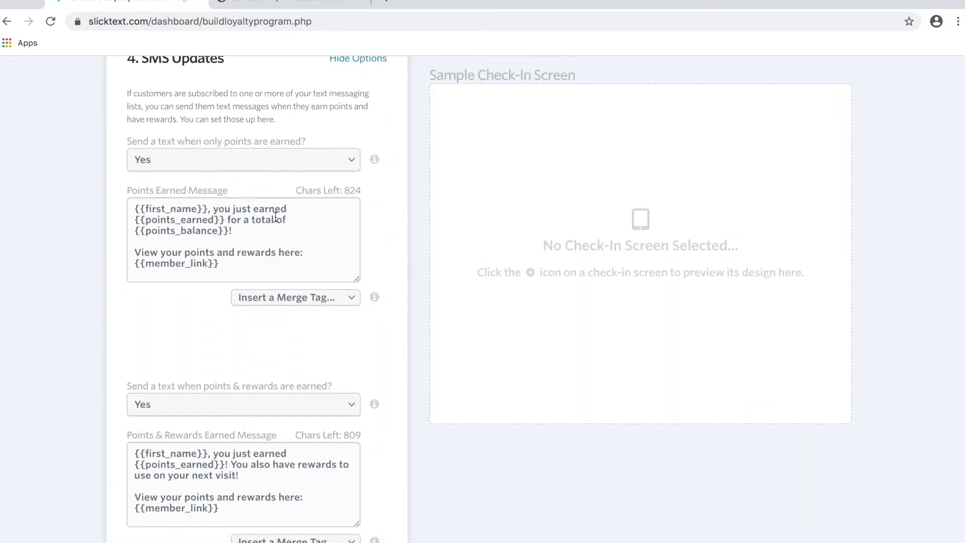
pyautogui.scroll(1, 128, 131)
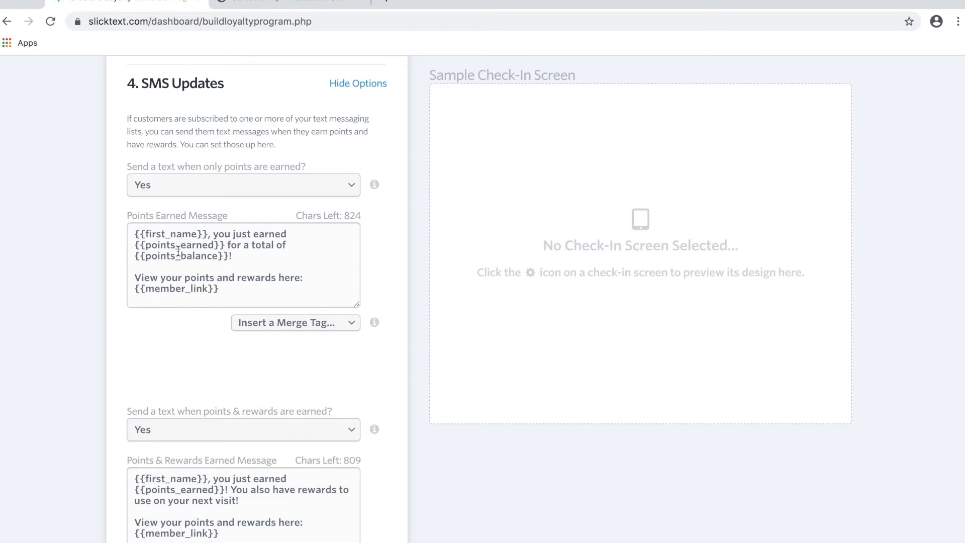
pyautogui.scroll(-1, 178, 251)
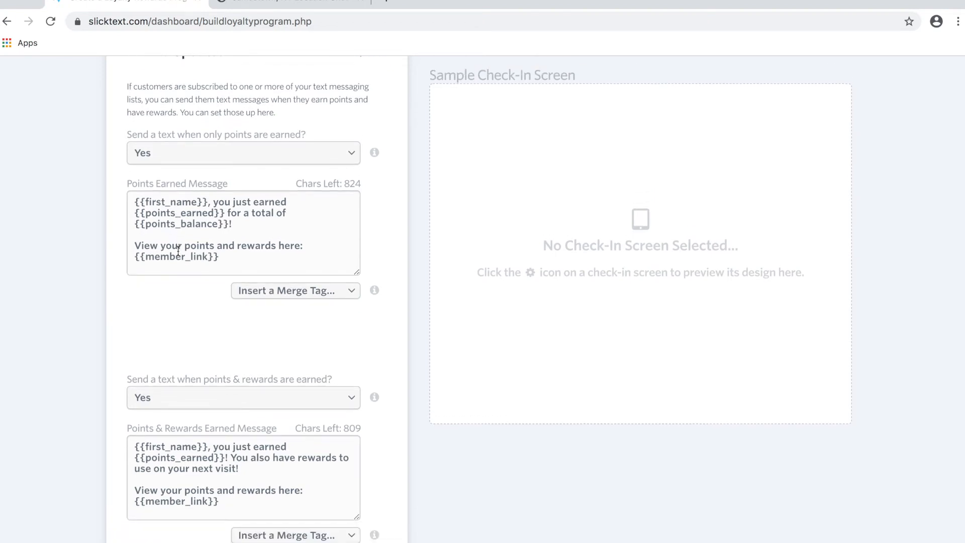
pyautogui.scroll(2, 178, 251)
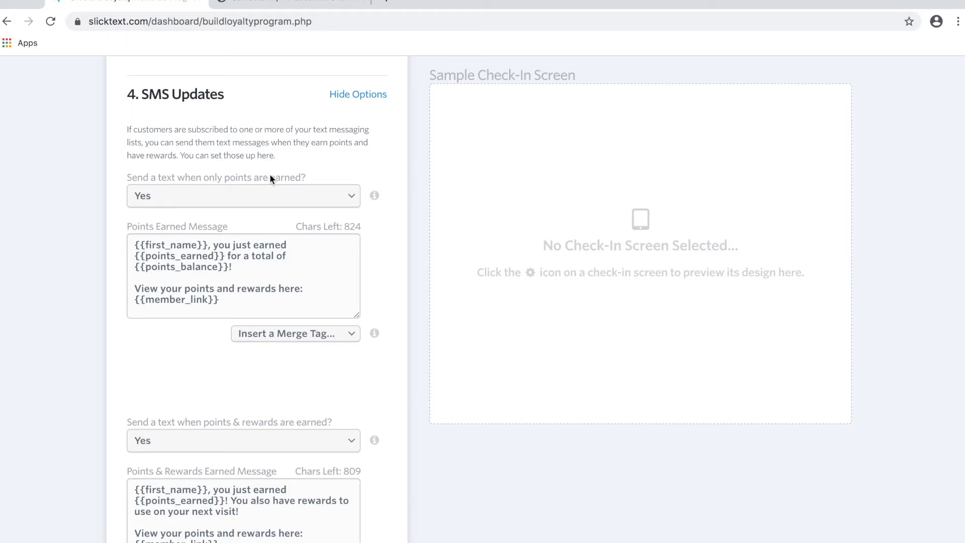
pyautogui.scroll(-4, 159, 282)
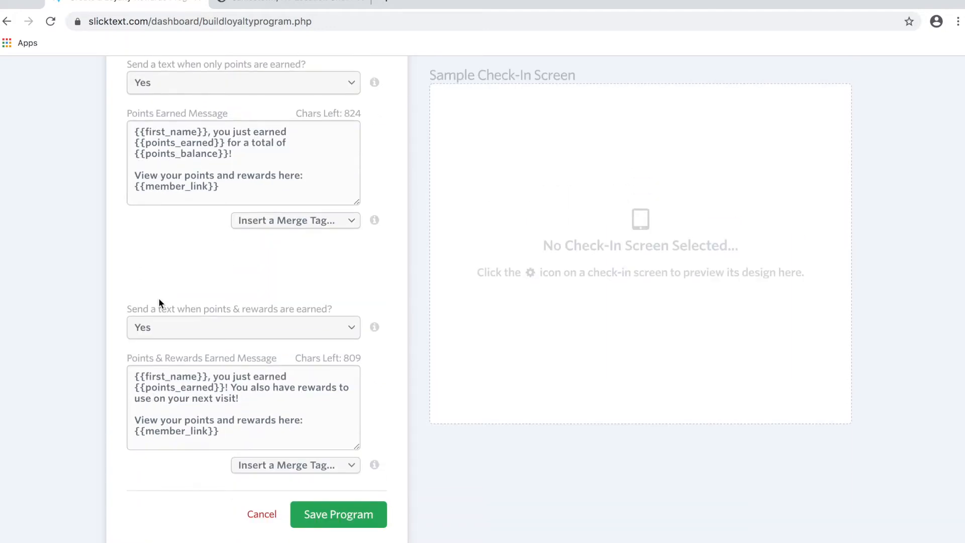
pyautogui.scroll(-2, 159, 292)
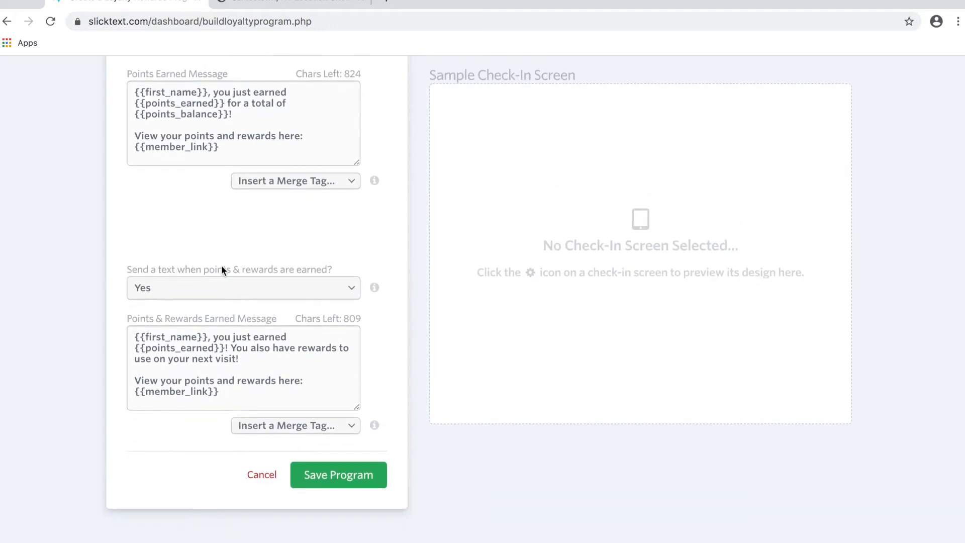
pyautogui.scroll(-1, 245, 268)
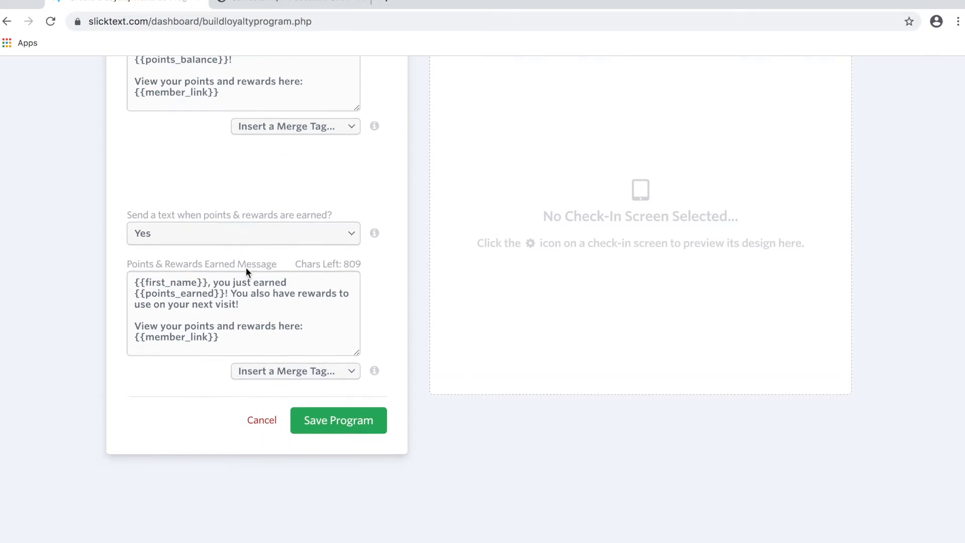
pyautogui.click(329, 425)
pyautogui.scroll(-2, 300, 284)
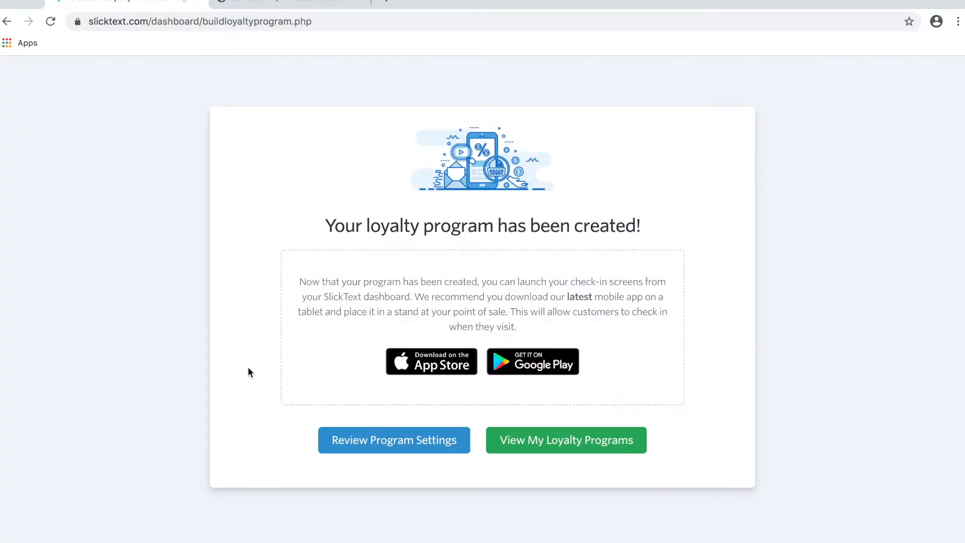
# Go to My Loyalty Programs and view the Menchies program's check-in screens.
pyautogui.scroll(1, 248, 372)
pyautogui.scroll(-2, 248, 371)
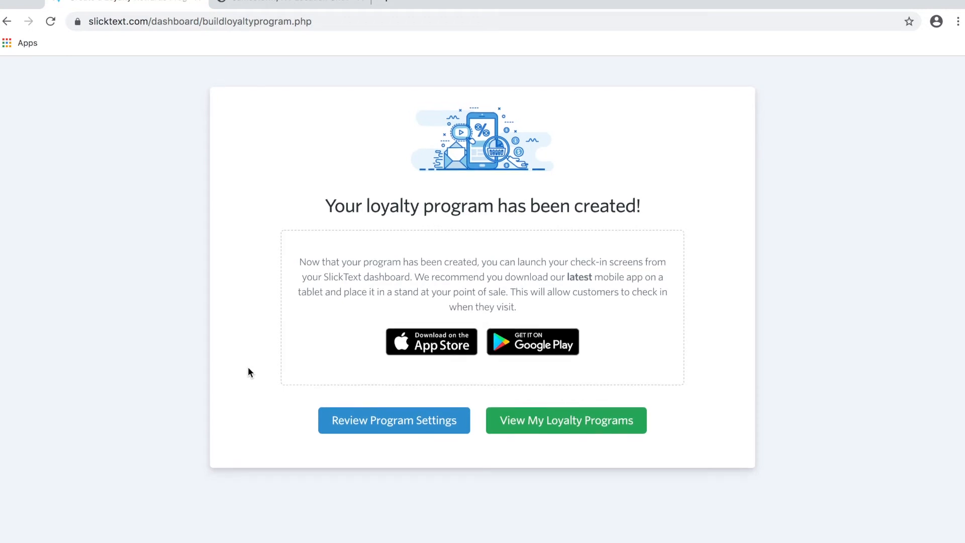
pyautogui.click(518, 426)
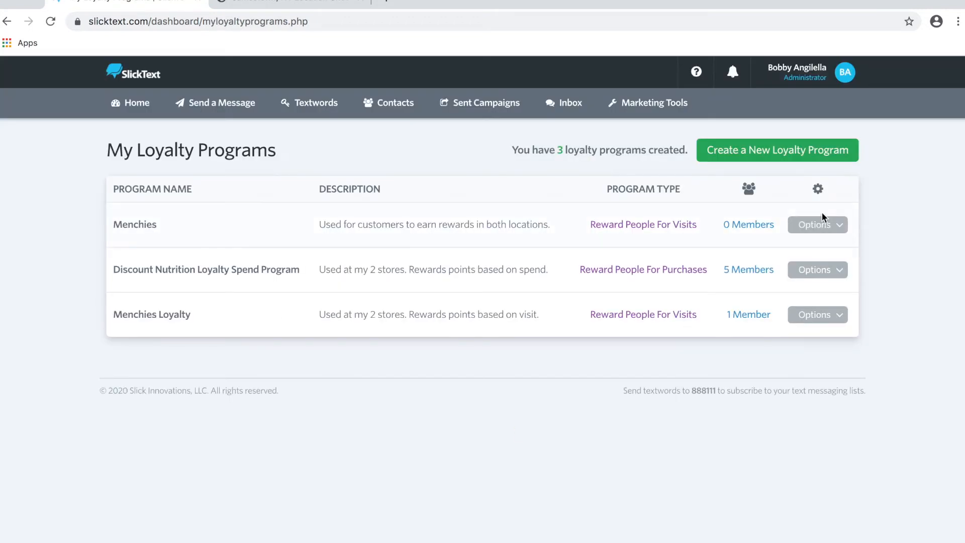
pyautogui.click(820, 224)
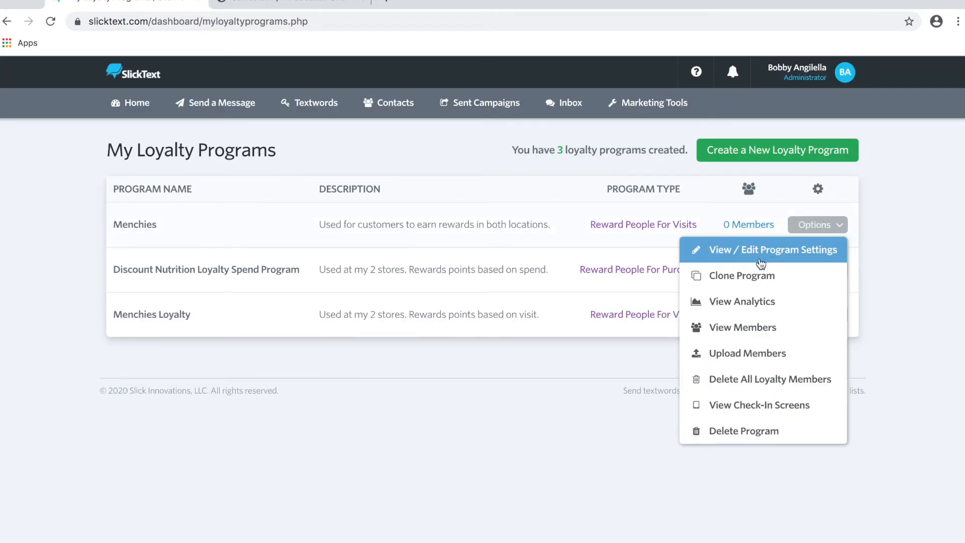
pyautogui.click(746, 410)
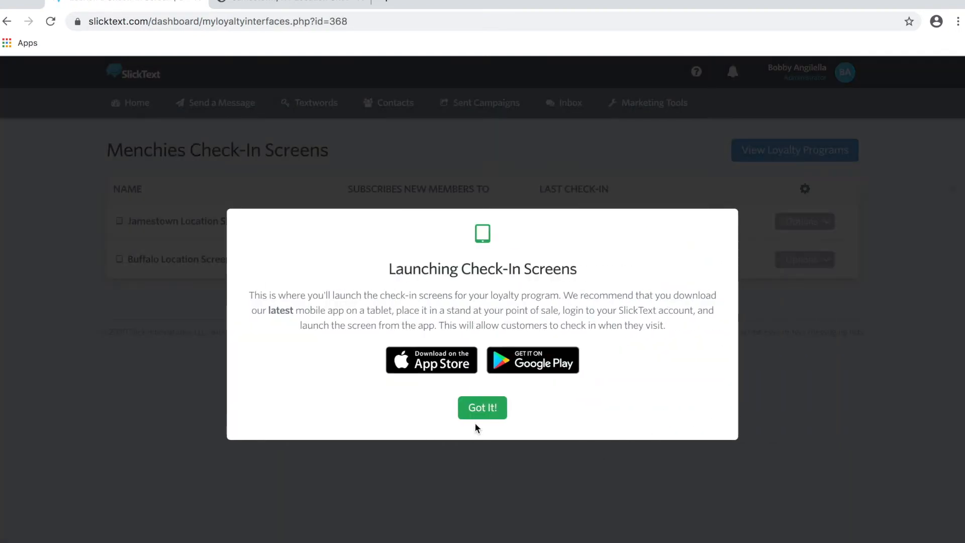
# Dismiss the launch notice and launch the Jamestown Location check-in screen.
pyautogui.click(478, 416)
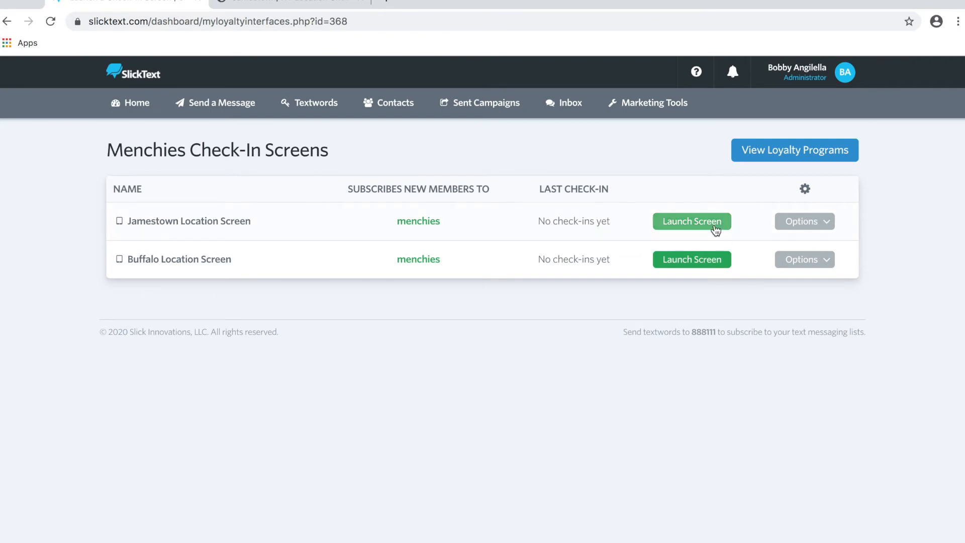
pyautogui.click(715, 225)
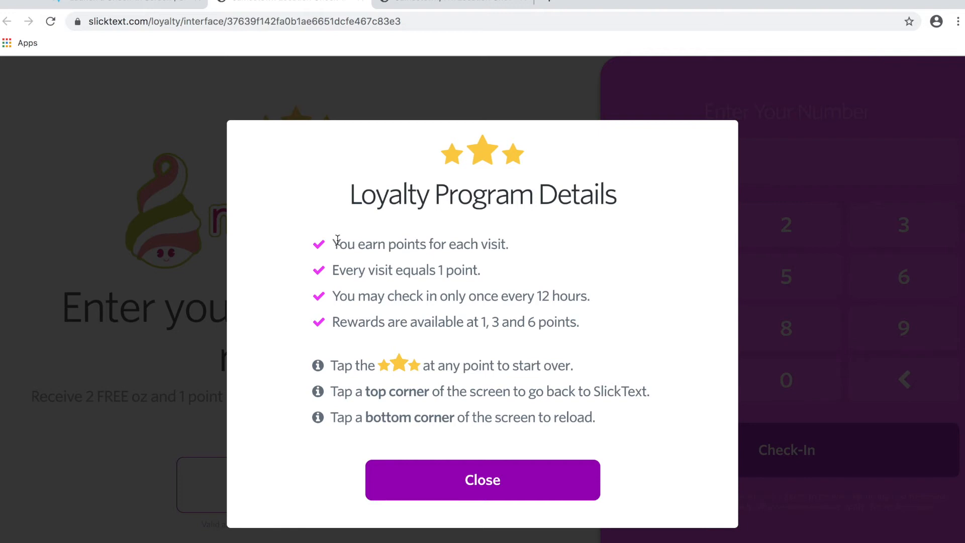
# Close the program details, then enter a test phone number on the keypad and submit to check in.
pyautogui.click(416, 481)
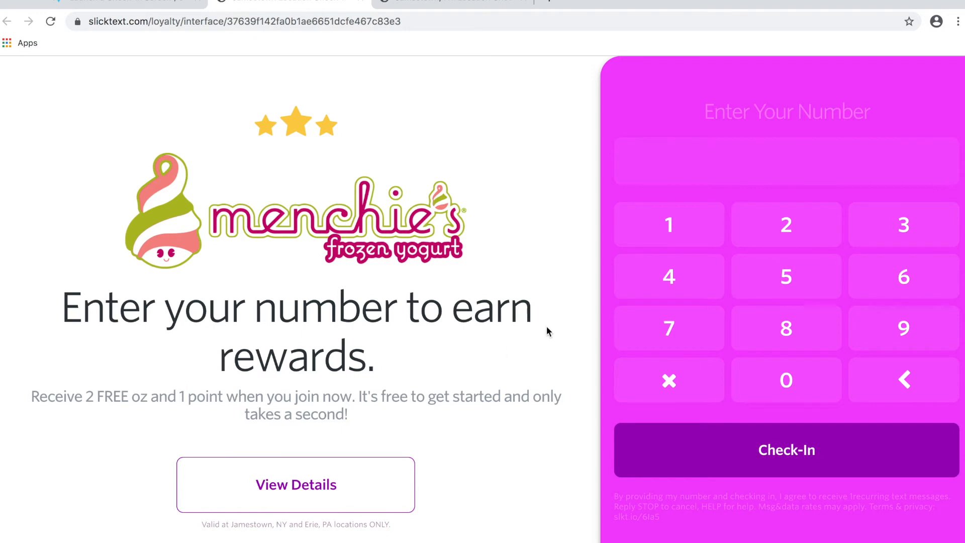
pyautogui.click(669, 331)
pyautogui.click(686, 243)
pyautogui.click(930, 290)
pyautogui.click(930, 290)
pyautogui.click(689, 291)
pyautogui.click(786, 380)
pyautogui.click(894, 325)
pyautogui.click(824, 277)
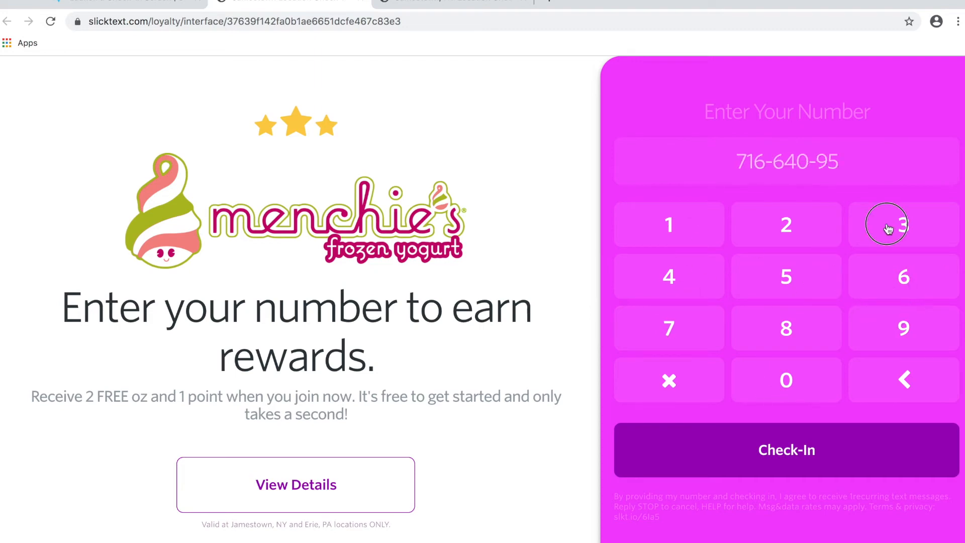
pyautogui.click(888, 230)
pyautogui.click(889, 229)
pyautogui.click(810, 443)
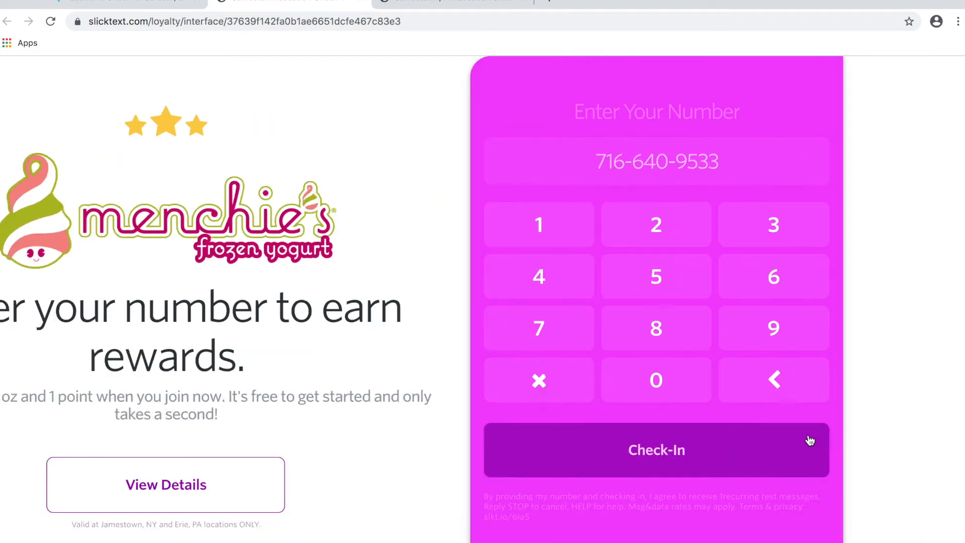
# Confirm the phone number and complete the sign-up with the member's first name.
pyautogui.click(596, 380)
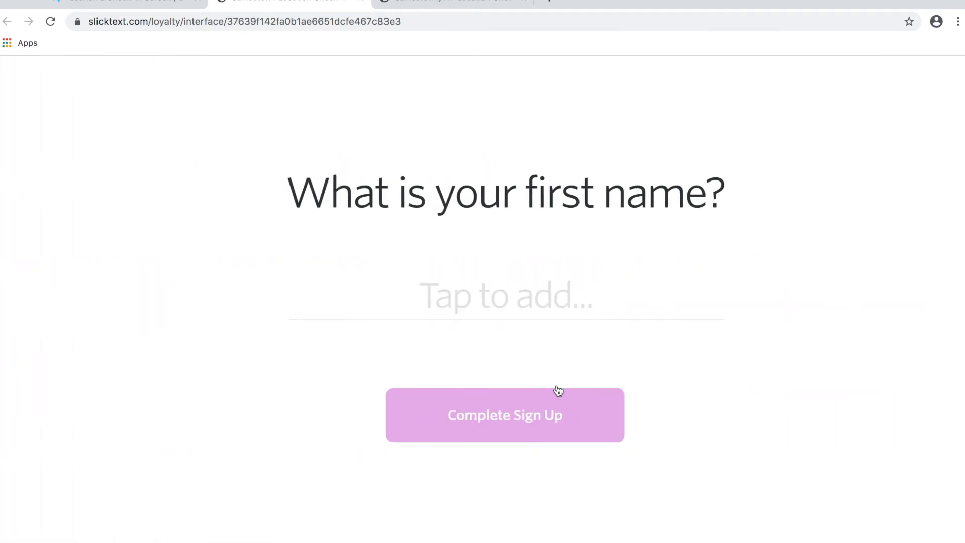
pyautogui.write('Bobby')
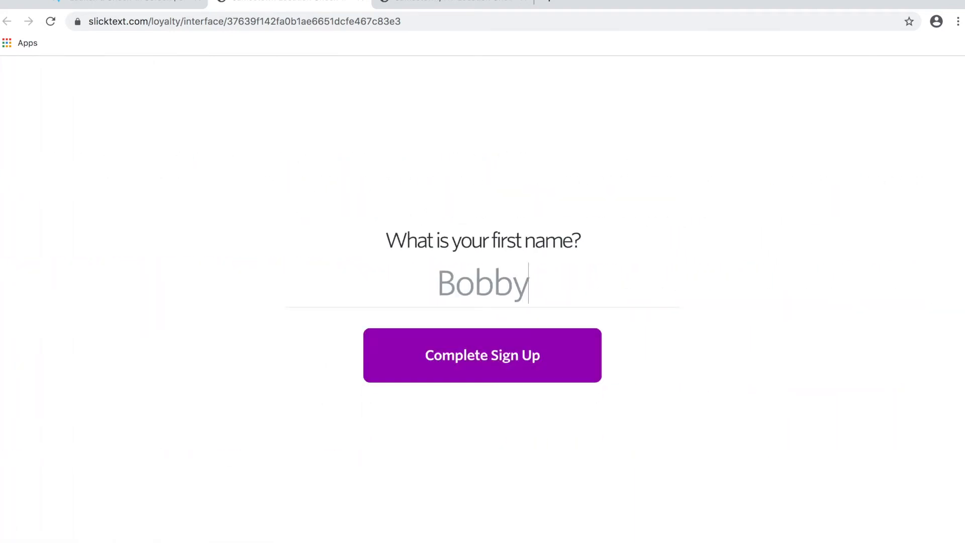
pyautogui.click(471, 402)
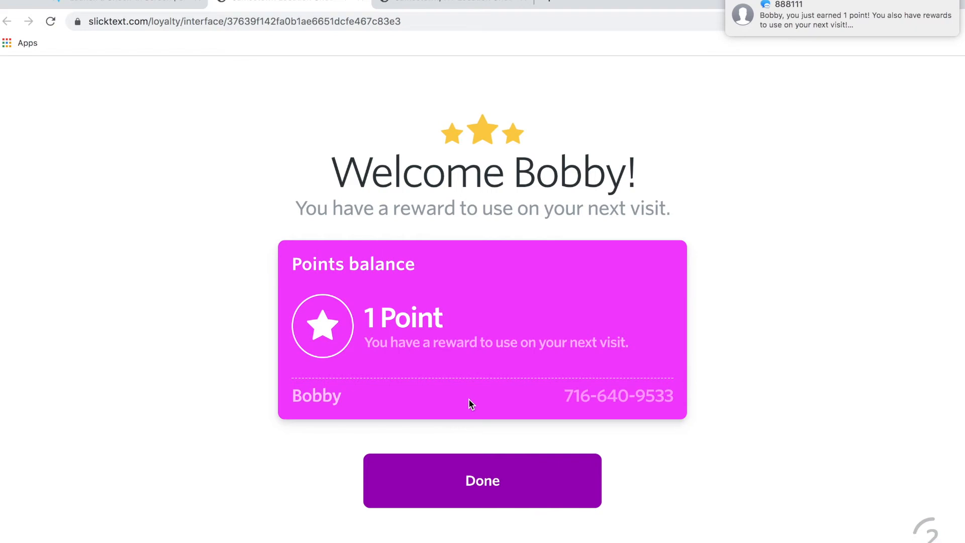
# Choose Done on the welcome screen to return to the check-in keypad.
pyautogui.click(481, 477)
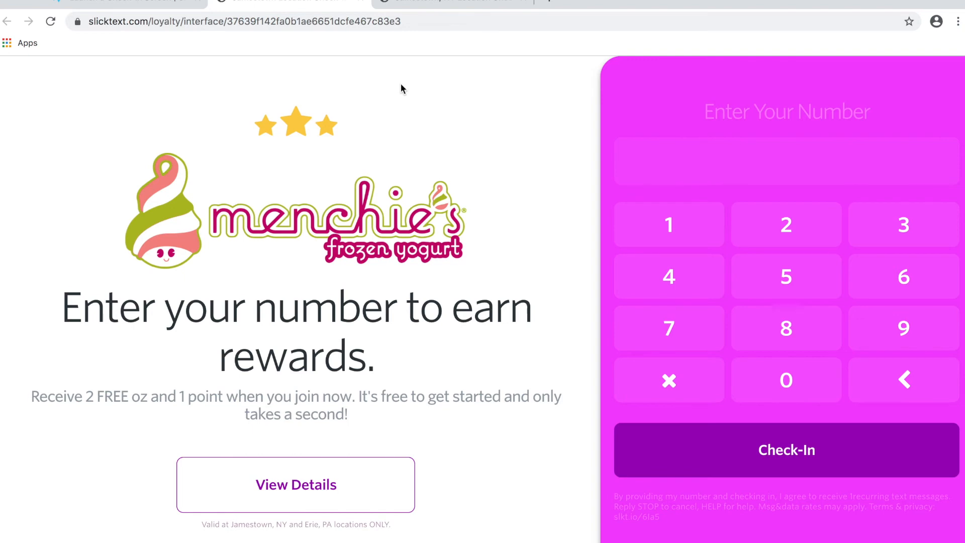
# Exit the check-in screen to the dashboard using the security PIN and dismiss the notice.
pyautogui.click(1, 66)
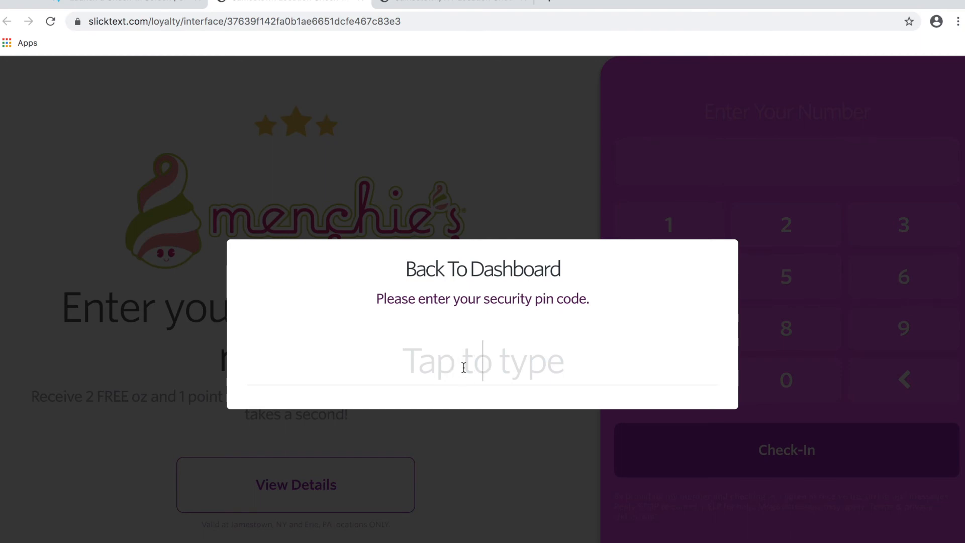
pyautogui.press('Return')
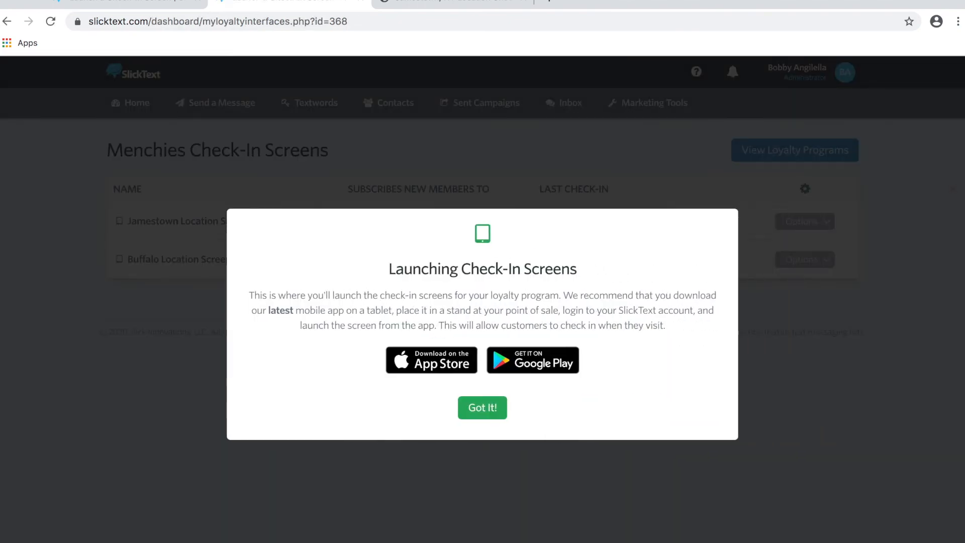
pyautogui.click(597, 470)
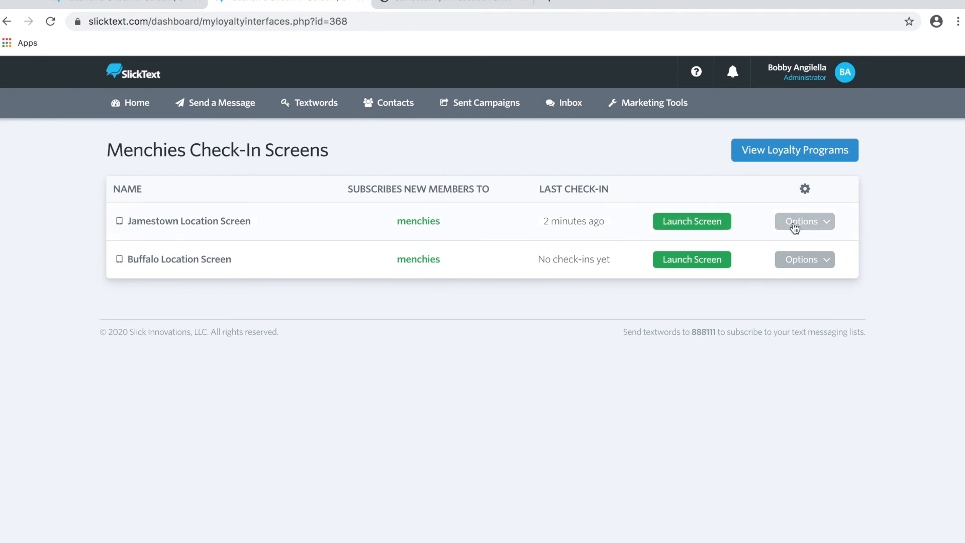
# Go from the Jamestown Location Screen list to View Loyalty Programs.
pyautogui.click(795, 227)
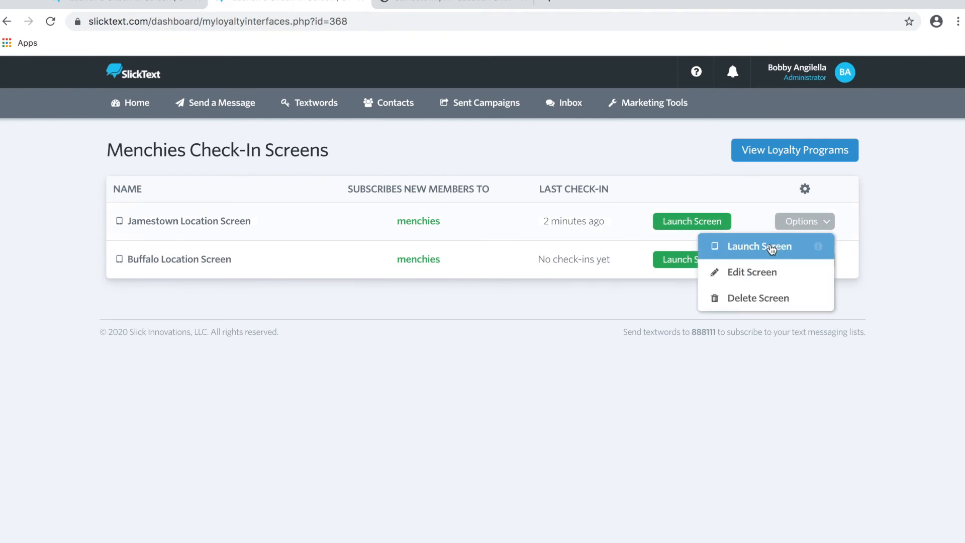
pyautogui.click(622, 322)
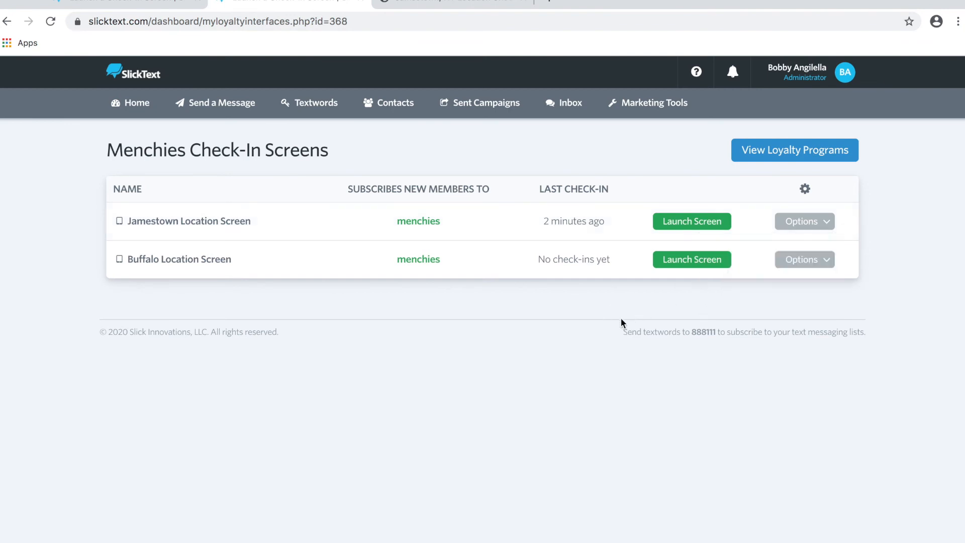
pyautogui.click(758, 160)
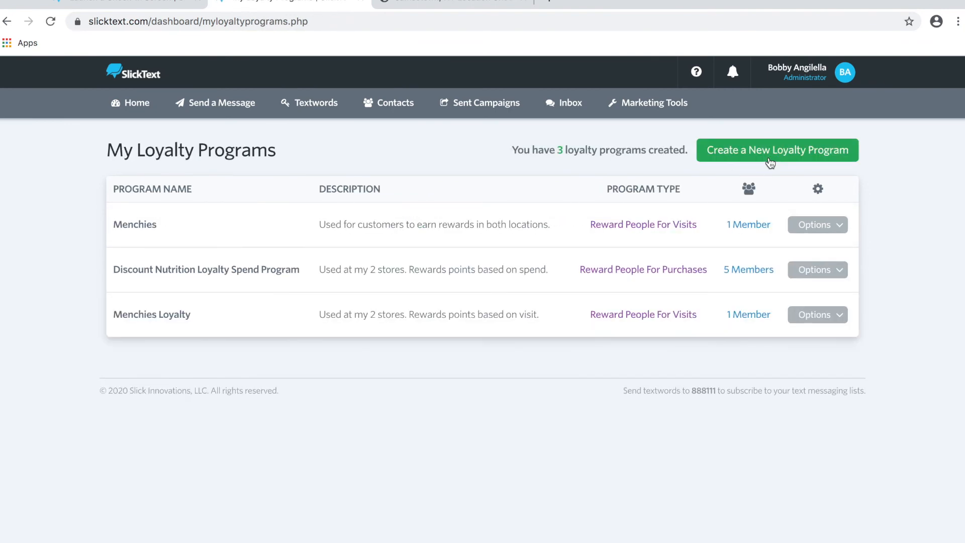
# Change the Menchies member's '1 Point Earned' activity to 10 points and confirm.
pyautogui.click(752, 225)
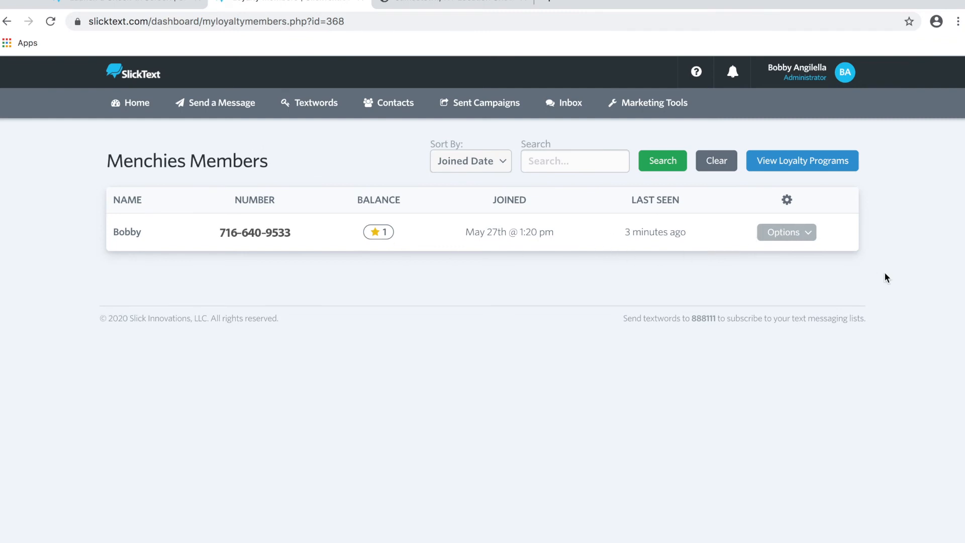
pyautogui.click(805, 236)
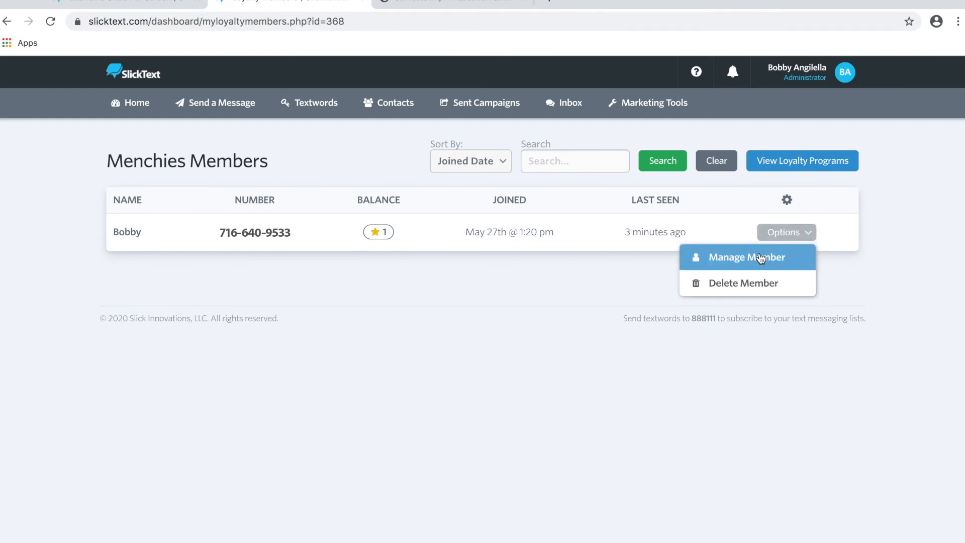
pyautogui.click(760, 257)
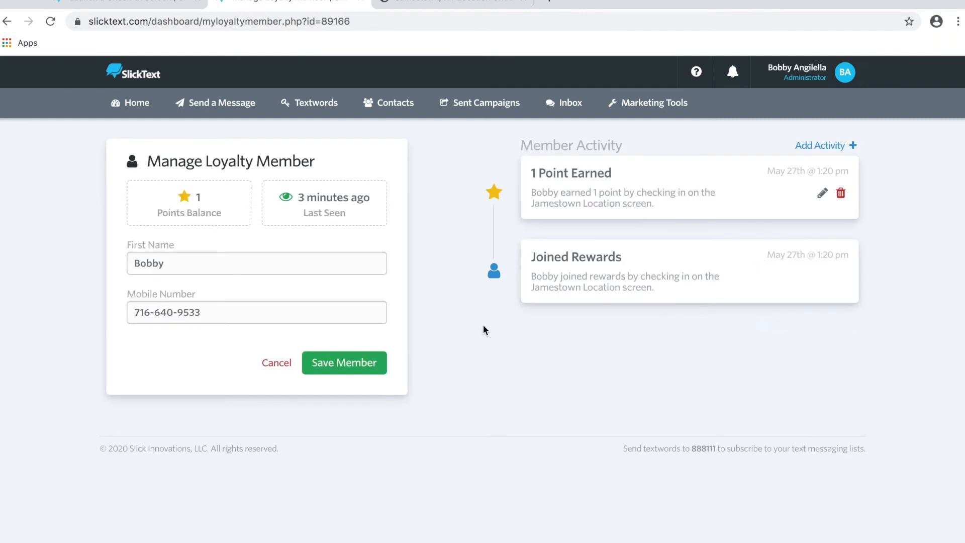
pyautogui.click(820, 195)
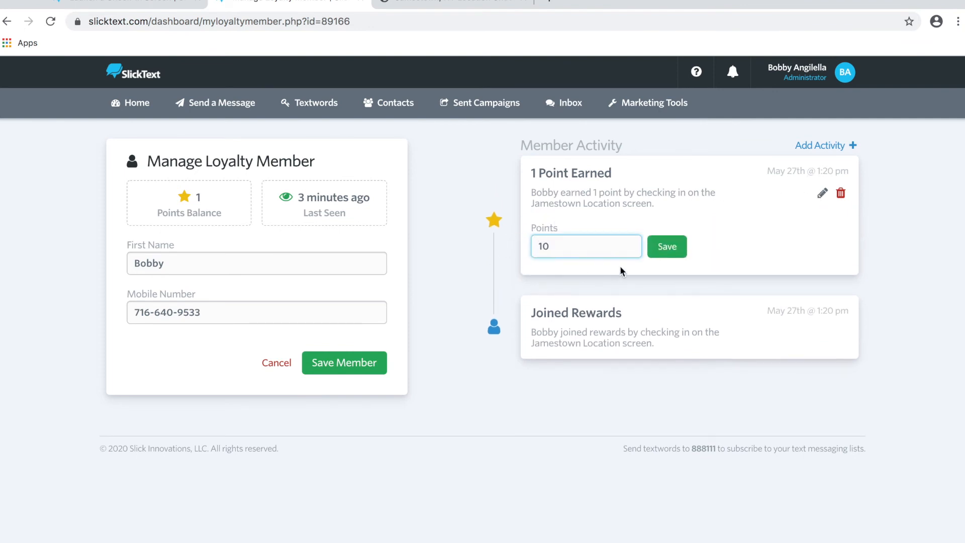
pyautogui.click(666, 246)
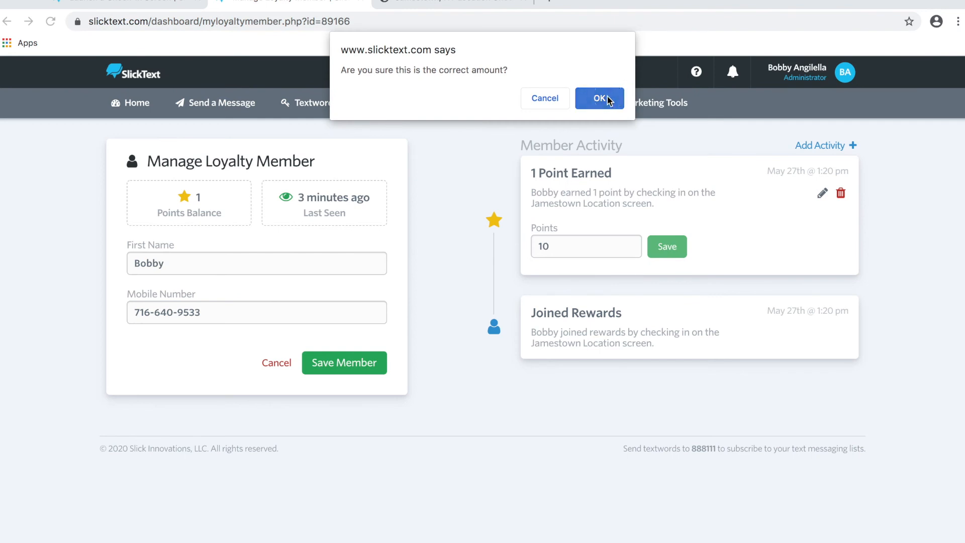
pyautogui.click(606, 99)
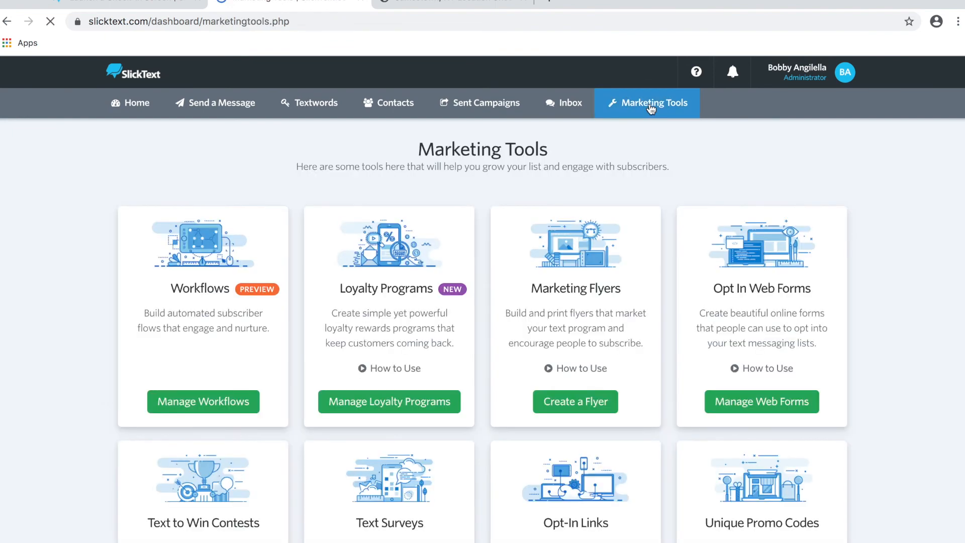
# Return to Manage Loyalty Programs and open the Options menu on the Menchies row.
pyautogui.click(350, 408)
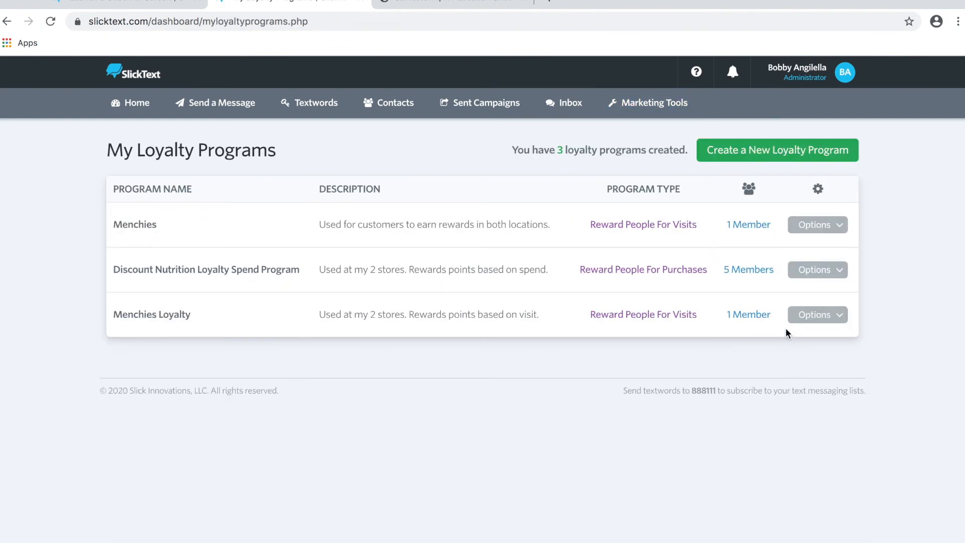
pyautogui.click(801, 230)
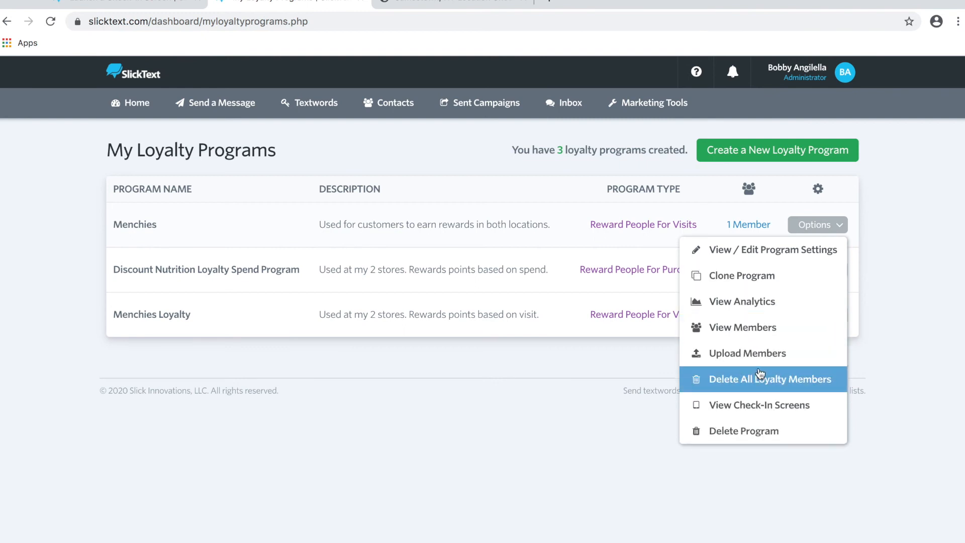
# Open Menchies analytics and apply an end date of 05/30/2020 to review check-ins and points.
pyautogui.click(763, 312)
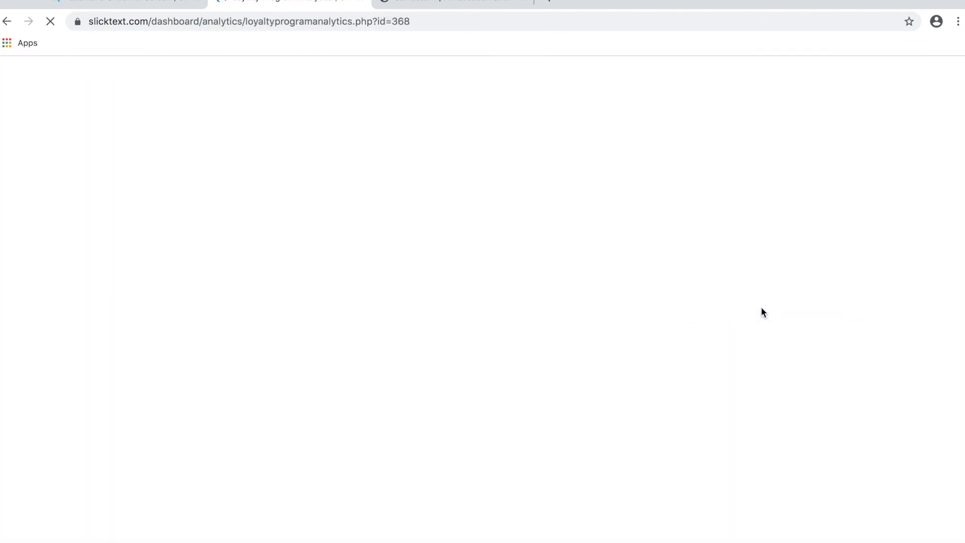
pyautogui.scroll(-3, 496, 261)
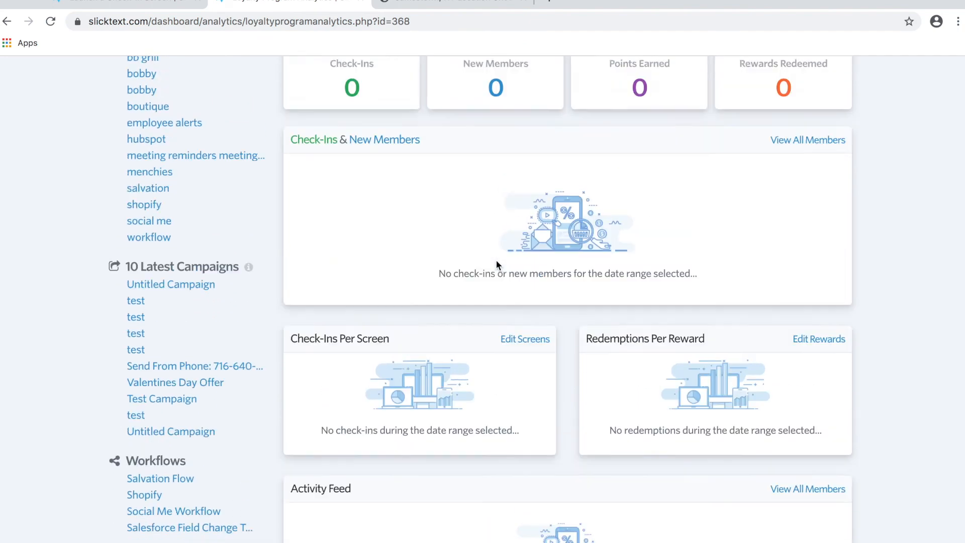
pyautogui.scroll(5, 496, 260)
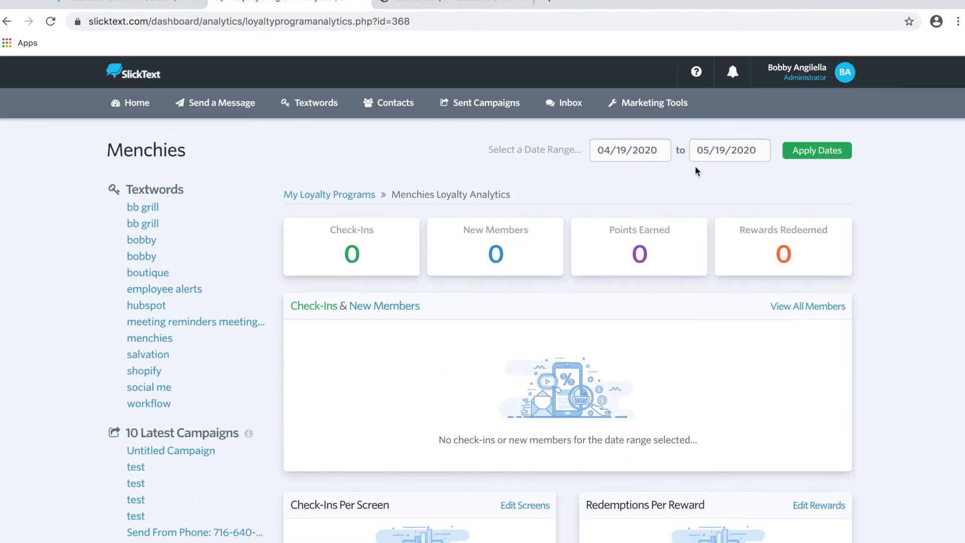
pyautogui.click(724, 148)
pyautogui.press('BackSpace')
pyautogui.press('BackSpace')
pyautogui.write('26')
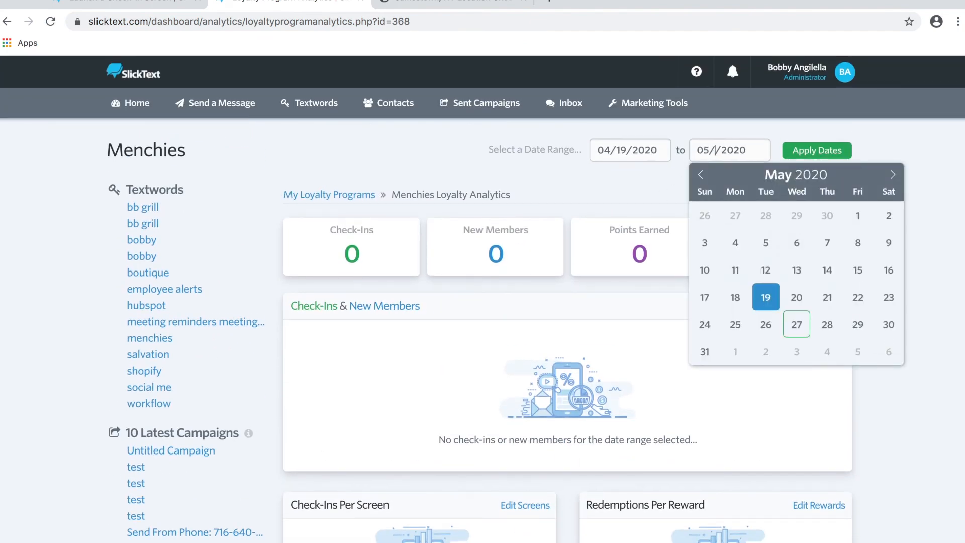
pyautogui.click(806, 152)
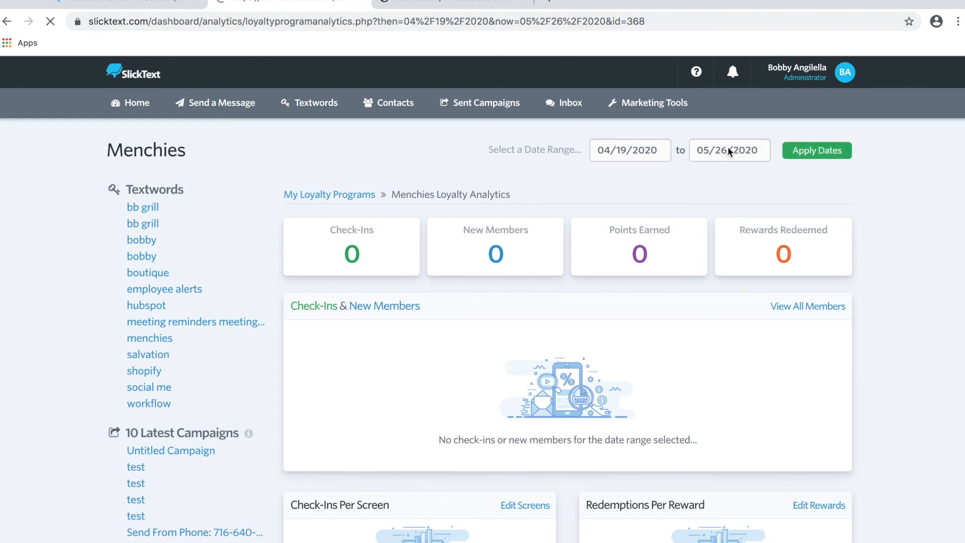
pyautogui.scroll(-3, 879, 200)
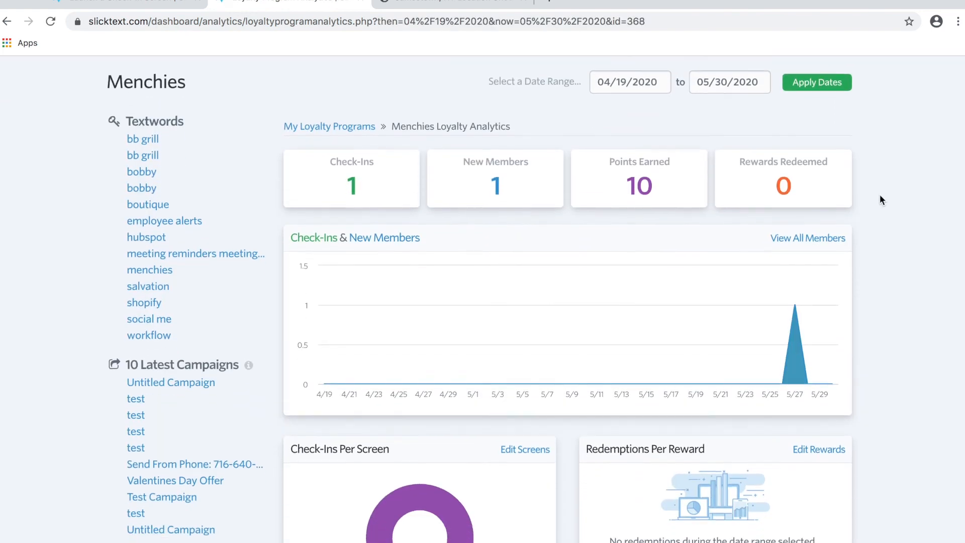
pyautogui.scroll(-6, 879, 199)
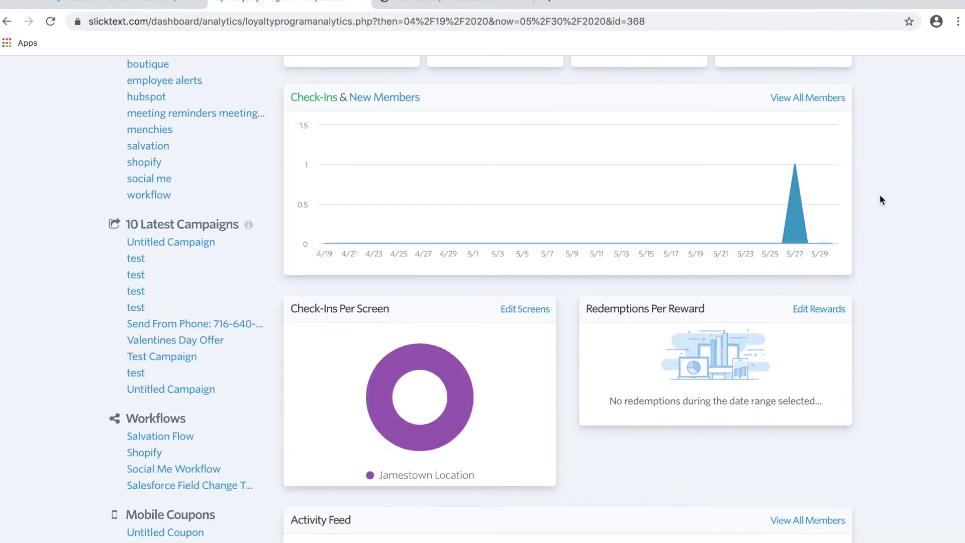
pyautogui.scroll(6, 879, 200)
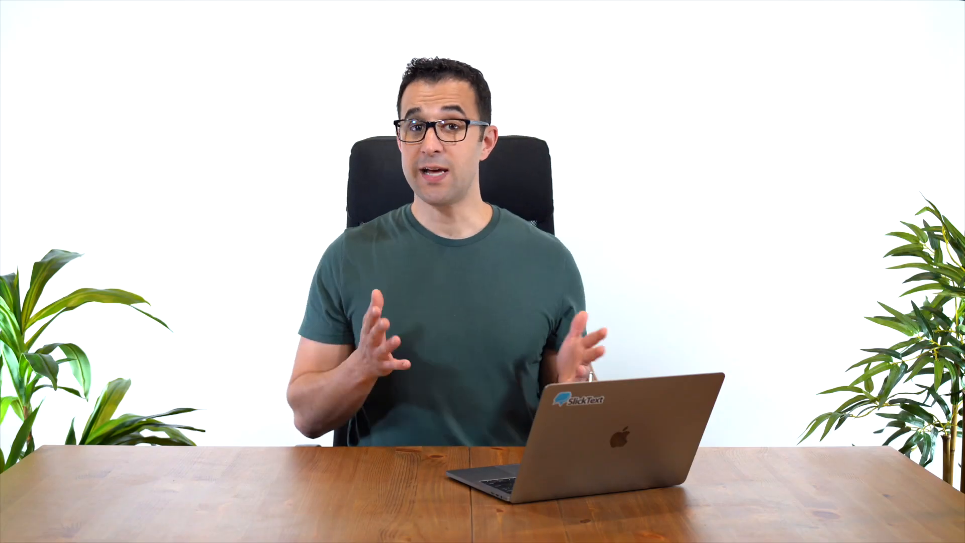